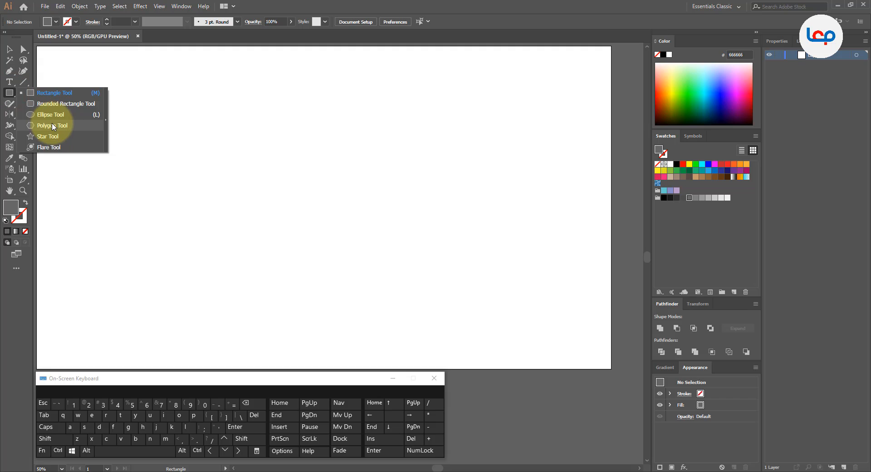
Draw a grey hexagon with flat upper and lower edges in the upper part of the artboard.
{"action": "left_click", "coordinate": [53, 127]}
{"action": "left_click_drag", "start_coordinate": [255, 176], "coordinate": [287, 237]}
{"action": "left_click", "coordinate": [10, 49]}
{"action": "left_click", "coordinate": [230, 98]}
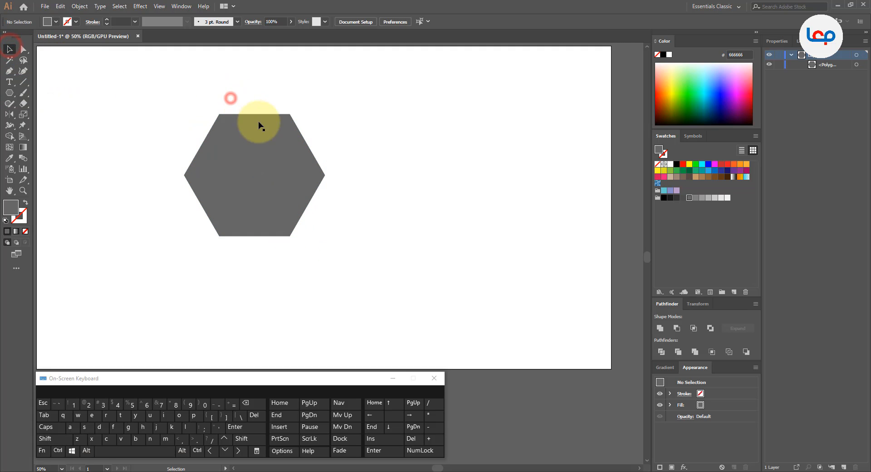
Move the hexagon and scale it down to about 252 by 218 pt.
{"action": "left_click_drag", "start_coordinate": [259, 125], "coordinate": [313, 134]}
{"action": "left_click_drag", "start_coordinate": [378, 123], "coordinate": [364, 152]}
{"action": "left_click", "coordinate": [374, 153]}
{"action": "scroll", "coordinate": [318, 160], "scroll_direction": "up", "scroll_amount": 1}
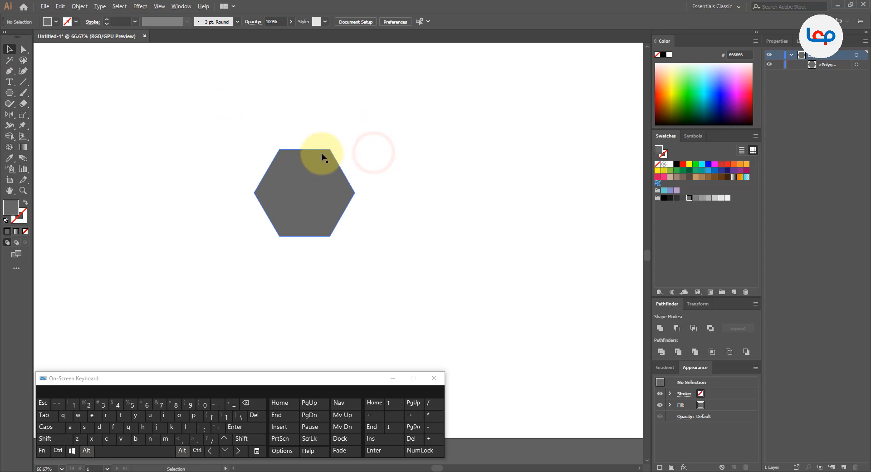
{"action": "left_click", "coordinate": [346, 133]}
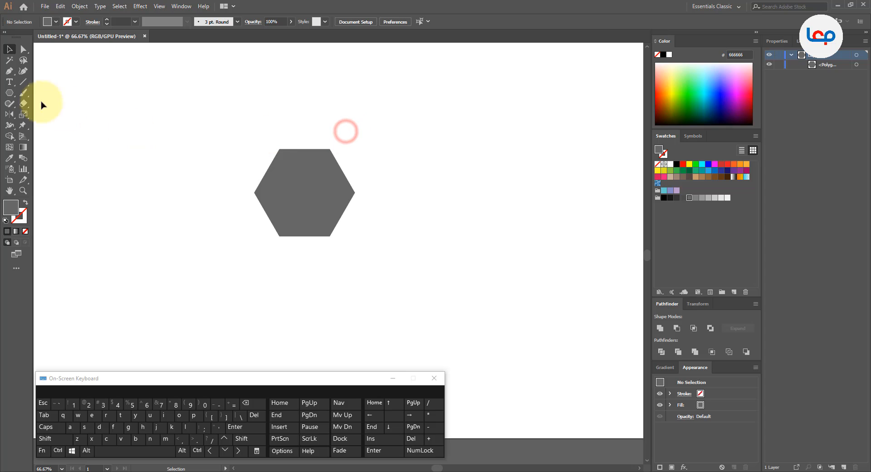
Draw a horizontal line about 260 pt long across the hexagon's side corners and remove the lower half with Shape Builder.
{"action": "left_click", "coordinate": [23, 82]}
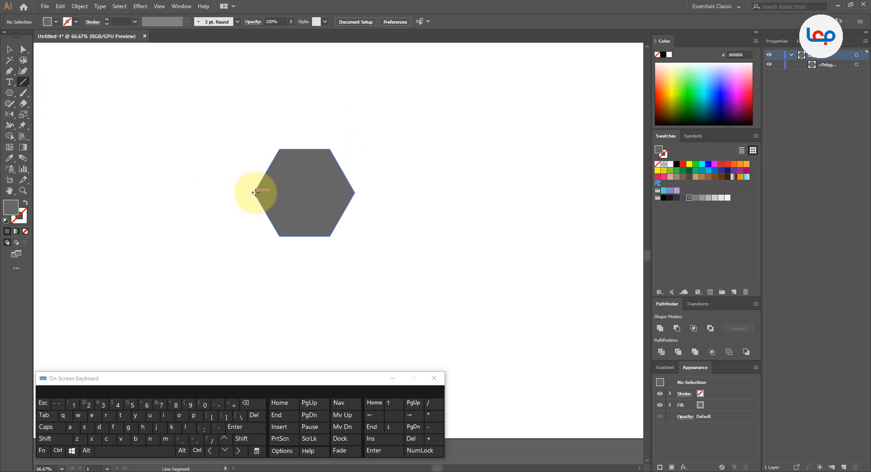
{"action": "left_click_drag", "start_coordinate": [257, 193], "coordinate": [359, 193]}
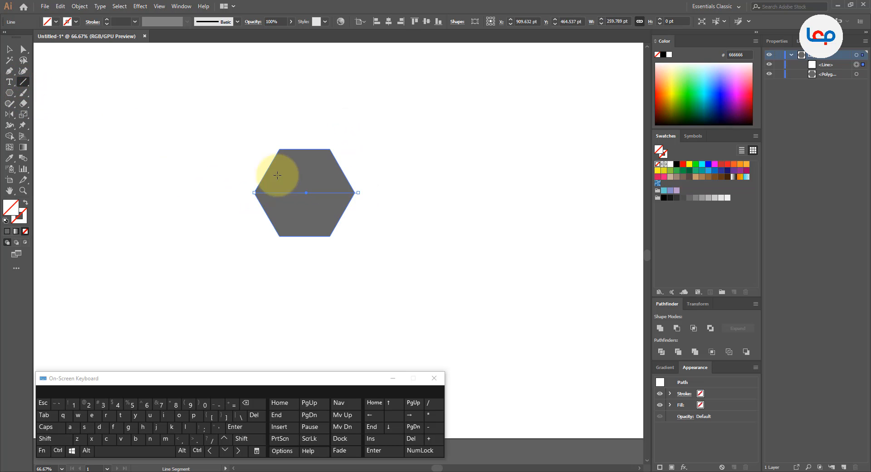
{"action": "left_click", "coordinate": [9, 48]}
{"action": "left_click_drag", "start_coordinate": [79, 81], "coordinate": [341, 254]}
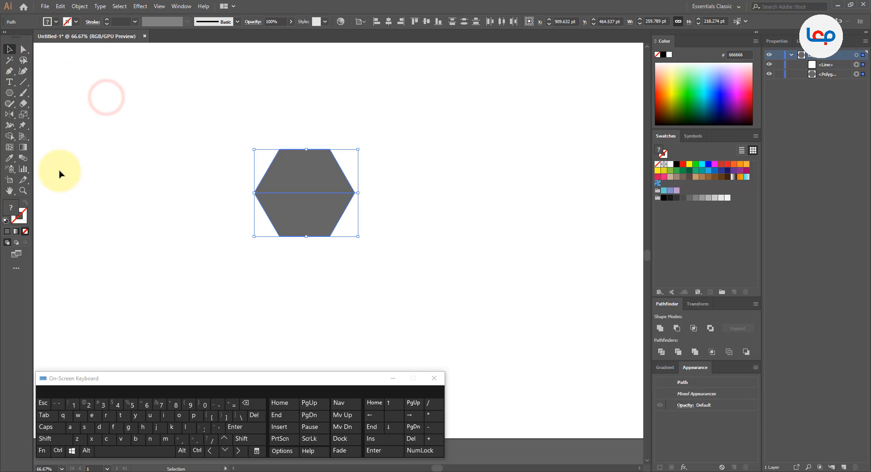
{"action": "left_click", "coordinate": [9, 136]}
{"action": "left_click", "coordinate": [323, 216], "text": "alt"}
Remove the short piece of line sticking out beyond the trapezoid's lower-right corner with Shape Builder.
{"action": "scroll", "coordinate": [346, 202], "scroll_direction": "up", "scroll_amount": 3}
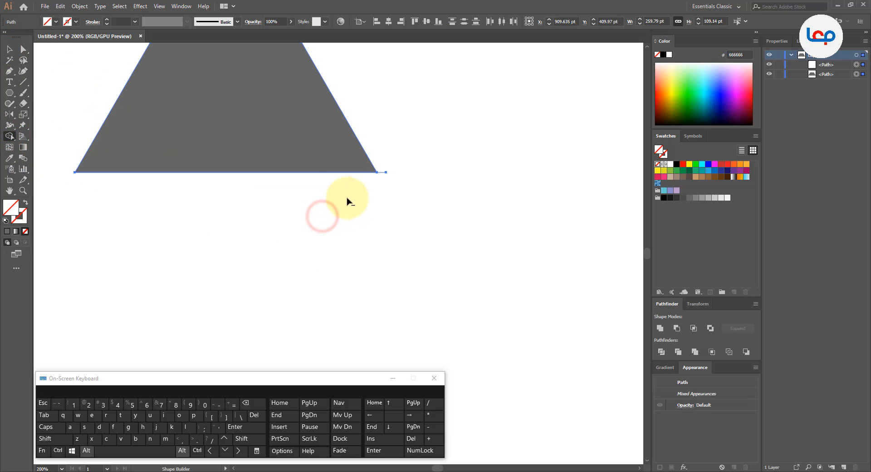
{"action": "left_click", "coordinate": [389, 160]}
{"action": "scroll", "coordinate": [298, 218], "scroll_direction": "down", "scroll_amount": 3}
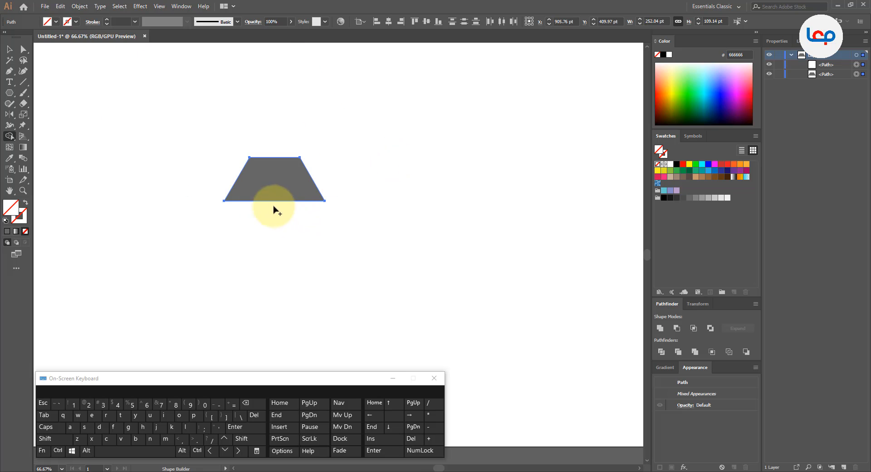
Scale the trapezoid down to about 182 by 79 pt and reposition it in the upper part of the artboard.
{"action": "left_click", "coordinate": [9, 59]}
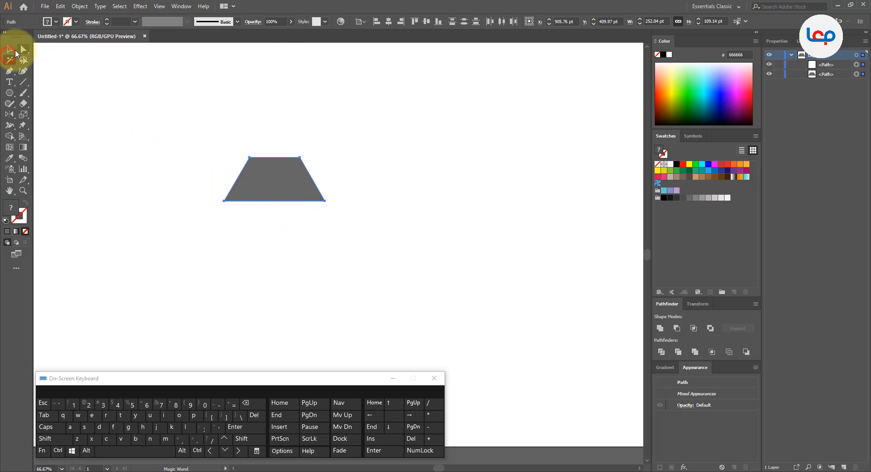
{"action": "scroll", "coordinate": [177, 133], "scroll_direction": "down", "scroll_amount": 2}
{"action": "scroll", "coordinate": [181, 140], "scroll_direction": "up", "scroll_amount": 1}
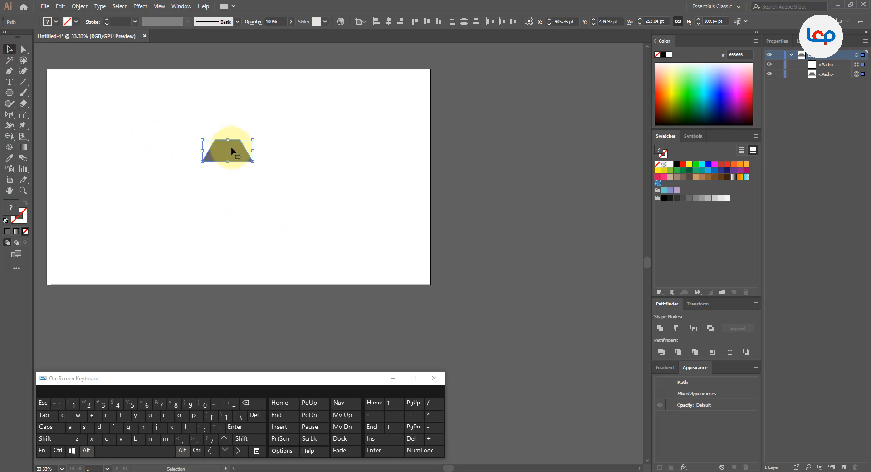
{"action": "left_click_drag", "start_coordinate": [253, 140], "coordinate": [268, 137]}
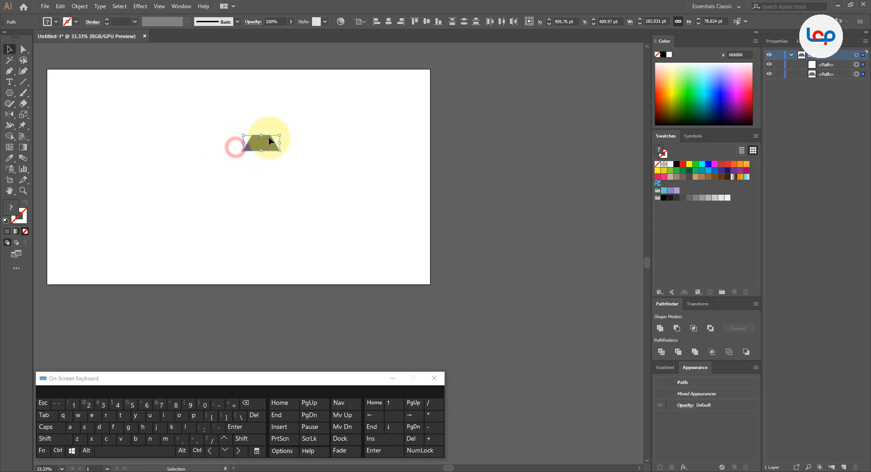
{"action": "scroll", "coordinate": [230, 136], "scroll_direction": "up", "scroll_amount": 1}
{"action": "scroll", "coordinate": [309, 155], "scroll_direction": "down", "scroll_amount": 2}
{"action": "scroll", "coordinate": [309, 156], "scroll_direction": "up", "scroll_amount": 2}
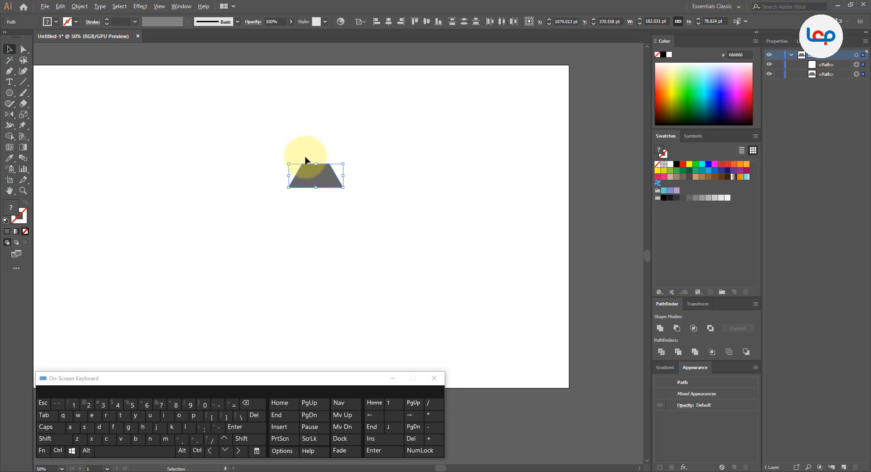
{"action": "left_click_drag", "start_coordinate": [329, 162], "coordinate": [264, 162]}
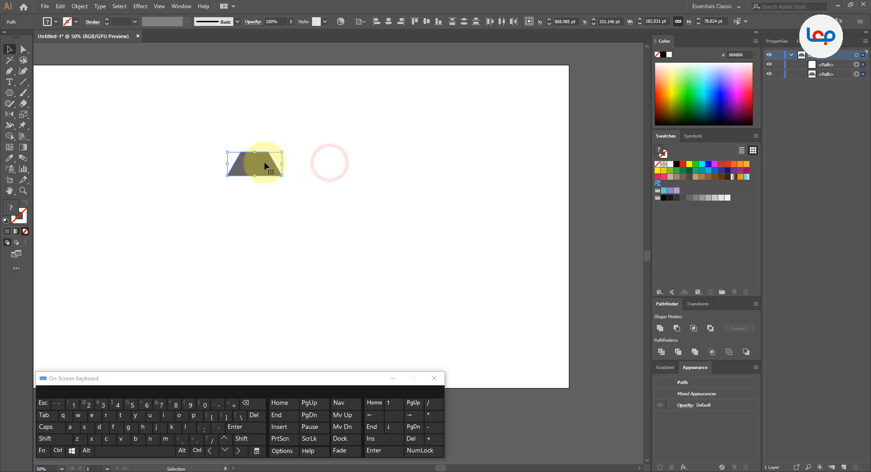
Duplicate the trapezoid in place and move the copy 182.03 pt horizontally to the right so the lower corners touch.
{"action": "left_click", "coordinate": [58, 6]}
{"action": "left_click", "coordinate": [69, 49]}
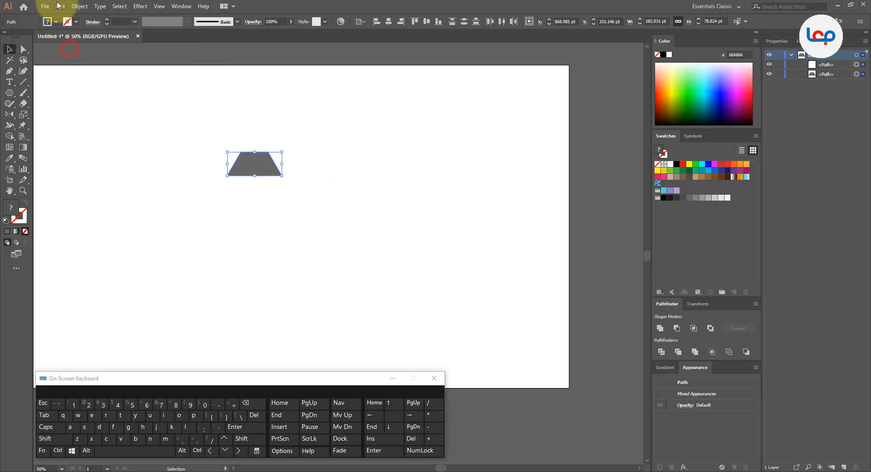
{"action": "left_click", "coordinate": [58, 6]}
{"action": "left_click", "coordinate": [84, 66]}
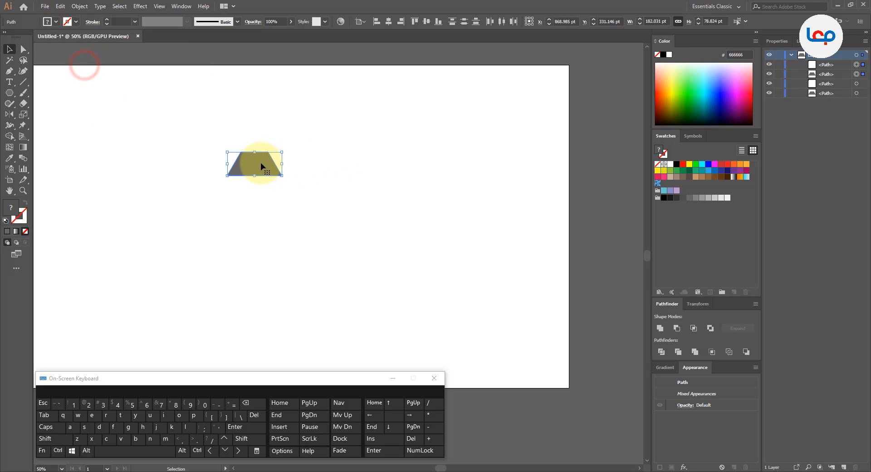
{"action": "left_click_drag", "start_coordinate": [261, 163], "coordinate": [307, 166]}
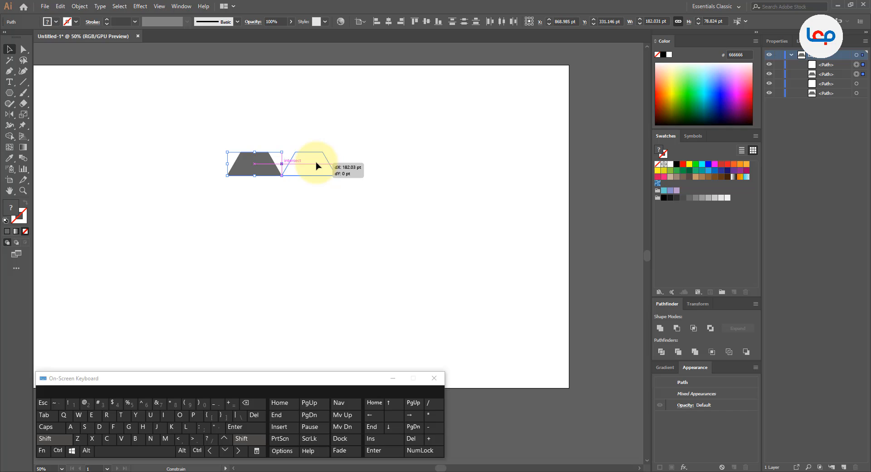
{"action": "left_click", "coordinate": [396, 152]}
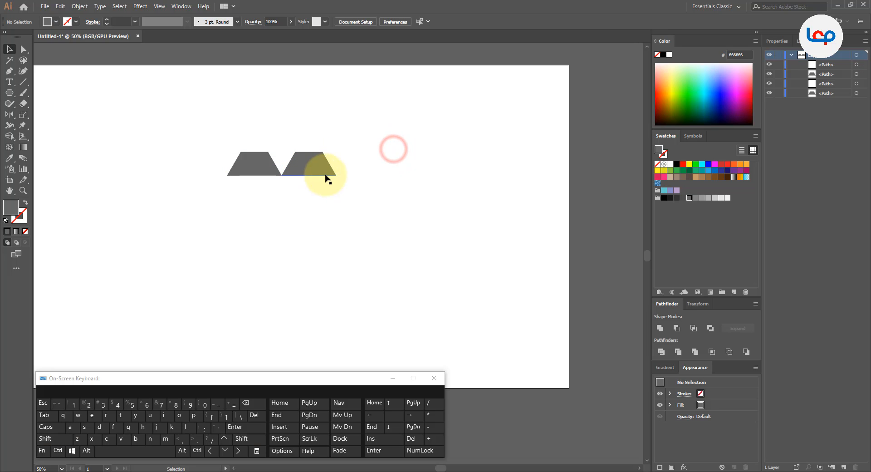
Draw a rectangle about 280 by 79 pt over the trapezoids, matching their height and ending at the right one's lower-right corner.
{"action": "left_click", "coordinate": [11, 93]}
{"action": "left_click", "coordinate": [36, 92]}
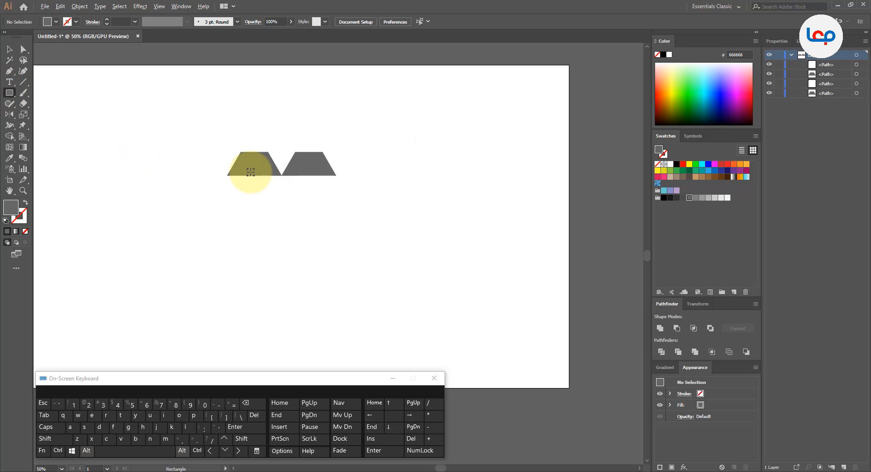
{"action": "scroll", "coordinate": [244, 171], "scroll_direction": "up", "scroll_amount": 2}
{"action": "left_click_drag", "start_coordinate": [253, 132], "coordinate": [421, 177]}
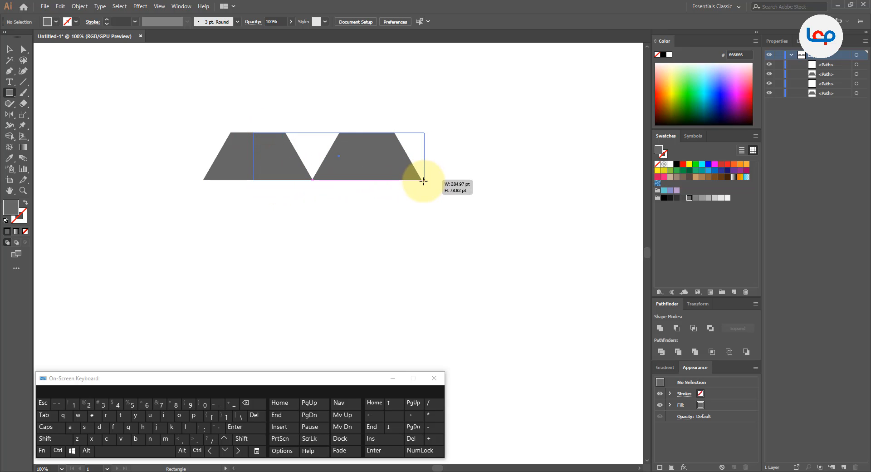
{"action": "left_click_drag", "start_coordinate": [422, 182], "coordinate": [422, 180]}
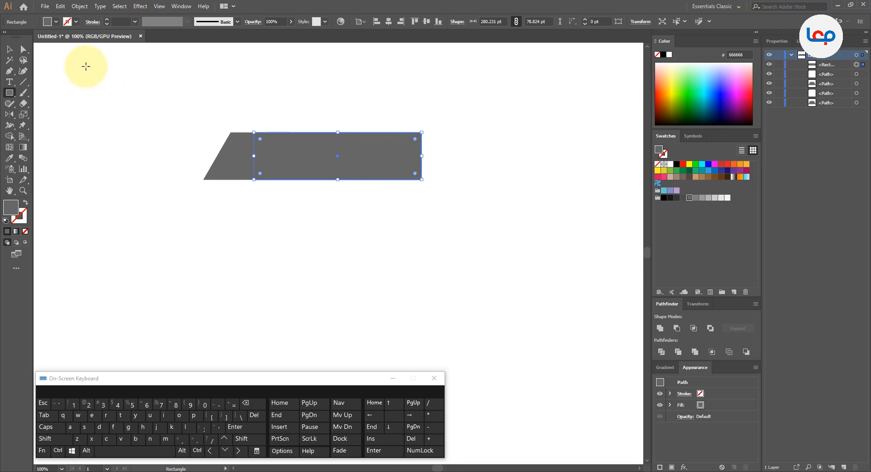
Rotate the rectangle to slant down to the right and place its upper-left corner near the left trapezoid's lower-left corner.
{"action": "left_click", "coordinate": [9, 49]}
{"action": "left_click_drag", "start_coordinate": [327, 156], "coordinate": [321, 255]}
{"action": "left_click_drag", "start_coordinate": [418, 226], "coordinate": [271, 191]}
{"action": "left_click_drag", "start_coordinate": [288, 235], "coordinate": [237, 208]}
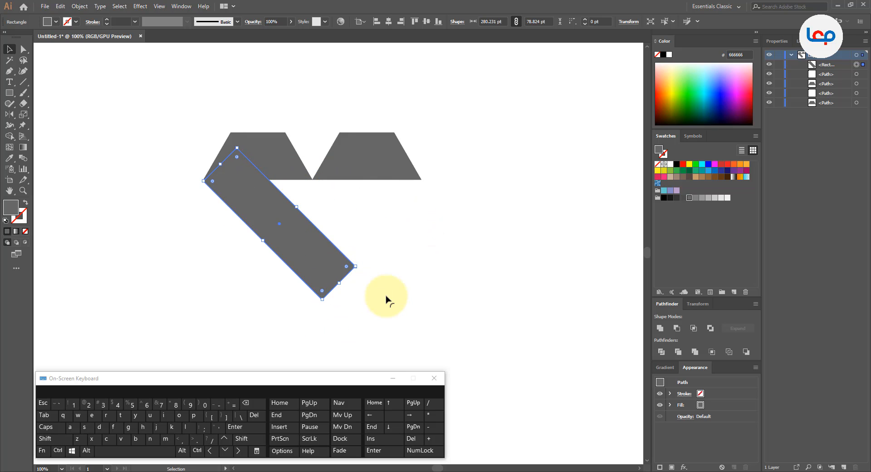
{"action": "left_click_drag", "start_coordinate": [358, 267], "coordinate": [355, 297]}
{"action": "scroll", "coordinate": [229, 189], "scroll_direction": "up", "scroll_amount": 2}
{"action": "left_click_drag", "start_coordinate": [264, 182], "coordinate": [240, 216]}
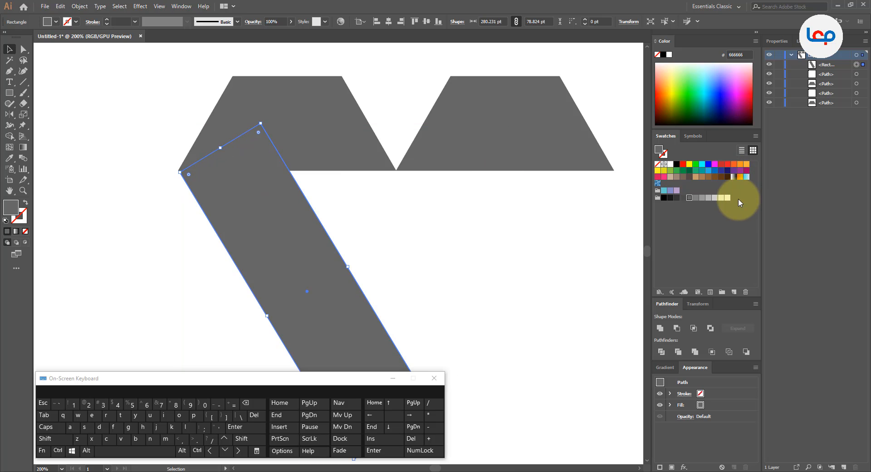
Fill the slanted rectangle with grey 999999 and move its corner onto the left trapezoid's lower-left corner.
{"action": "left_click", "coordinate": [706, 201]}
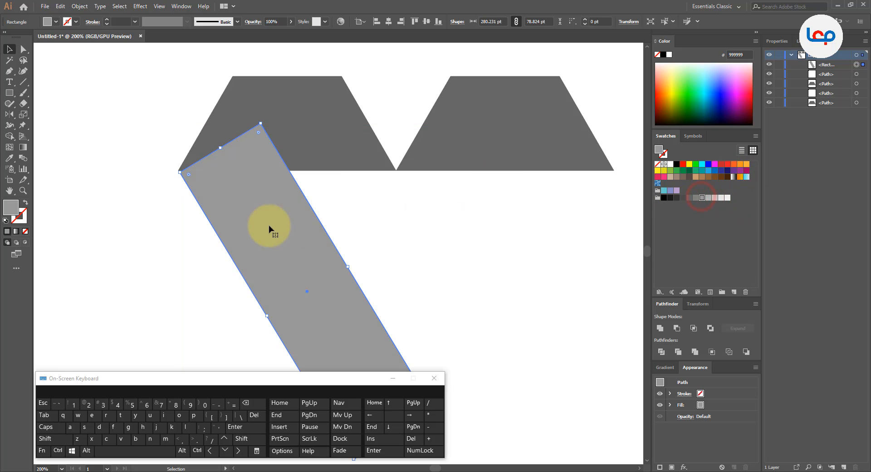
{"action": "left_click", "coordinate": [176, 172]}
{"action": "scroll", "coordinate": [176, 172], "scroll_direction": "up", "scroll_amount": 7}
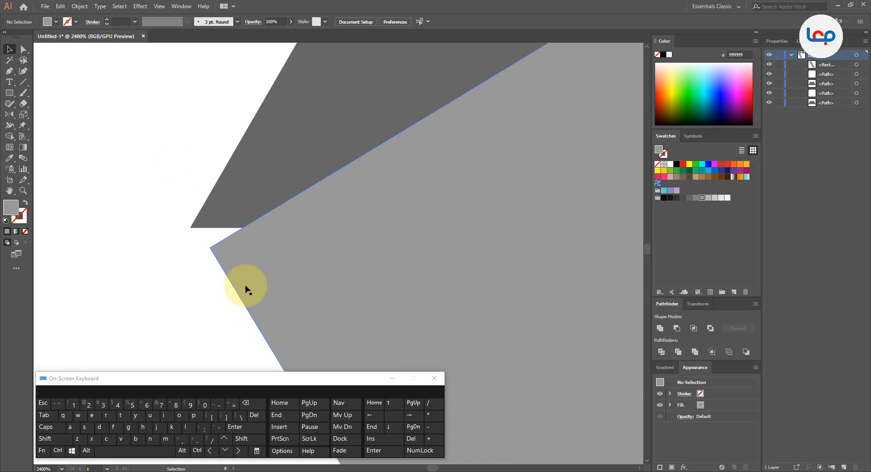
{"action": "left_click_drag", "start_coordinate": [229, 267], "coordinate": [226, 265]}
{"action": "scroll", "coordinate": [182, 229], "scroll_direction": "up", "scroll_amount": 3}
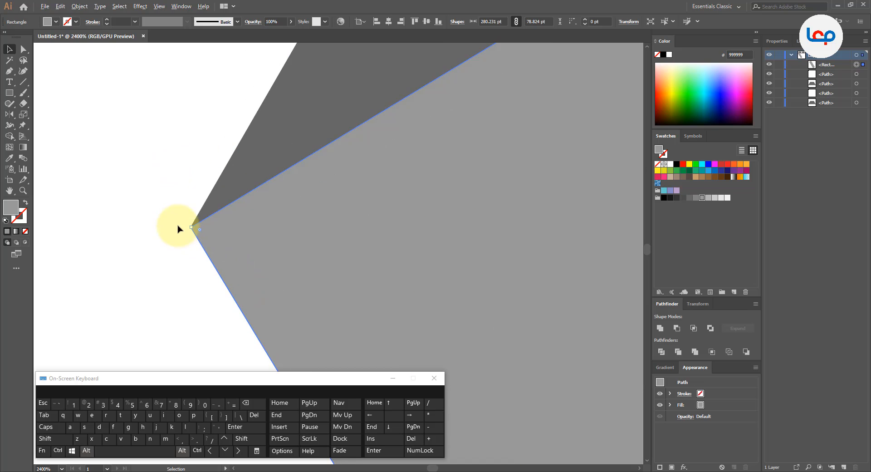
{"action": "scroll", "coordinate": [198, 236], "scroll_direction": "up", "scroll_amount": 3}
{"action": "scroll", "coordinate": [234, 288], "scroll_direction": "up", "scroll_amount": 1}
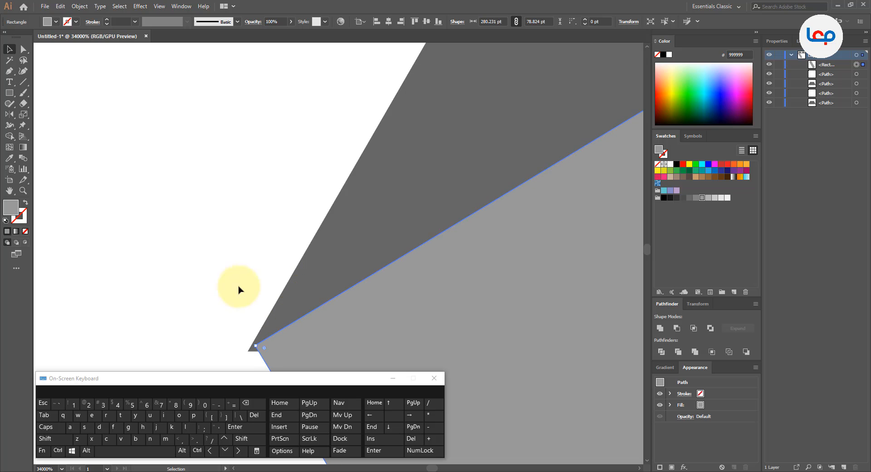
Nudge the rectangle by about -0.04 pt horizontally and 0.03 pt vertically to close the gap at the trapezoid's lower-left corner.
{"action": "left_click_drag", "start_coordinate": [287, 317], "coordinate": [246, 213]}
{"action": "scroll", "coordinate": [245, 214], "scroll_direction": "up", "scroll_amount": 2}
{"action": "left_click_drag", "start_coordinate": [439, 138], "coordinate": [313, 301]}
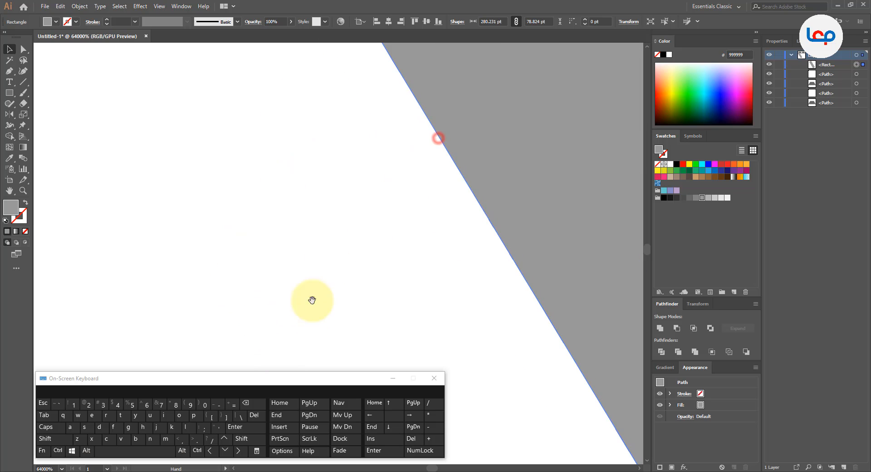
{"action": "left_click_drag", "start_coordinate": [361, 140], "coordinate": [293, 300]}
{"action": "left_click_drag", "start_coordinate": [339, 148], "coordinate": [313, 265]}
{"action": "scroll", "coordinate": [260, 225], "scroll_direction": "up", "scroll_amount": 3}
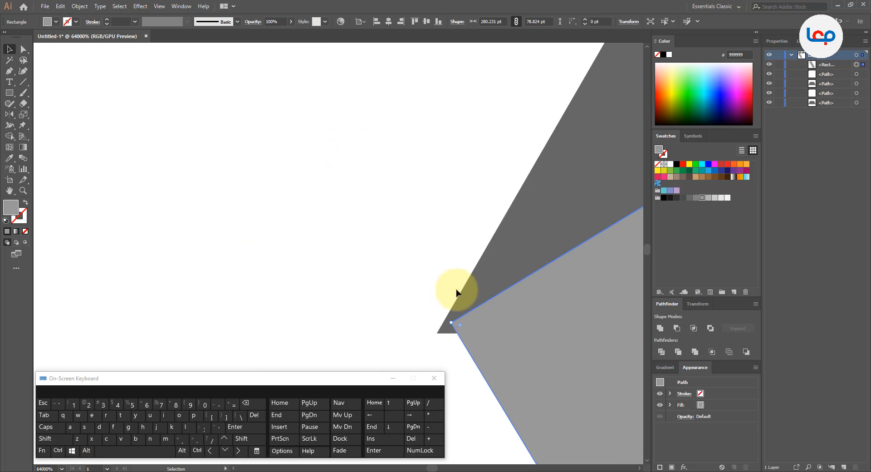
{"action": "left_click_drag", "start_coordinate": [460, 293], "coordinate": [239, 112]}
{"action": "left_click", "coordinate": [229, 205]}
{"action": "left_click_drag", "start_coordinate": [256, 175], "coordinate": [248, 184]}
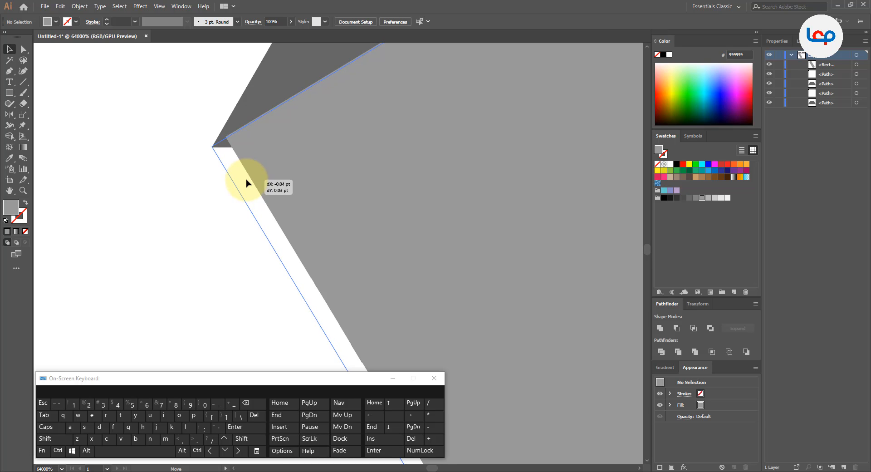
{"action": "left_click_drag", "start_coordinate": [247, 184], "coordinate": [247, 182]}
{"action": "left_click", "coordinate": [185, 182]}
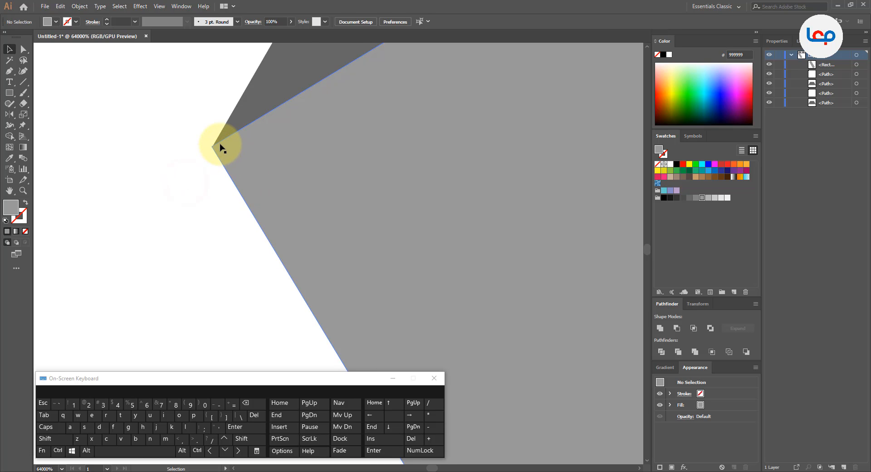
Fine-tune the rectangle's position so its corner meets the left trapezoid's lower-left corner exactly.
{"action": "scroll", "coordinate": [221, 144], "scroll_direction": "up", "scroll_amount": 1}
{"action": "left_click_drag", "start_coordinate": [190, 304], "coordinate": [225, 201]}
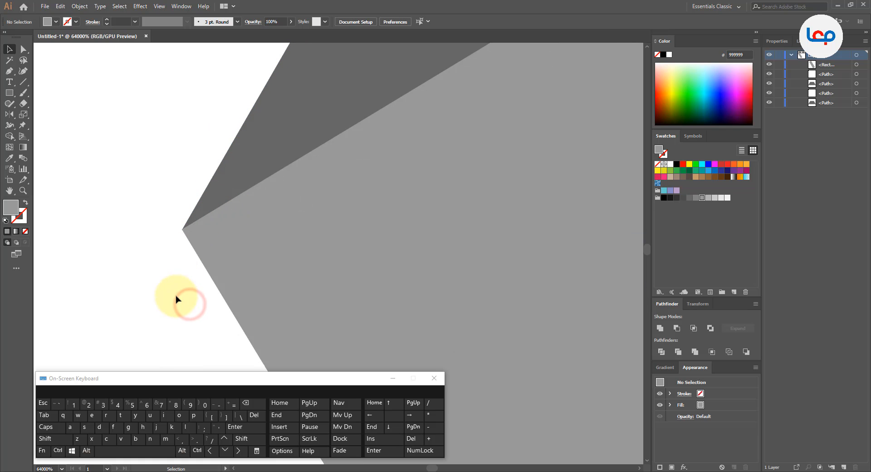
{"action": "left_click_drag", "start_coordinate": [207, 268], "coordinate": [205, 249]}
{"action": "left_click", "coordinate": [165, 252]}
{"action": "scroll", "coordinate": [185, 191], "scroll_direction": "down", "scroll_amount": 2}
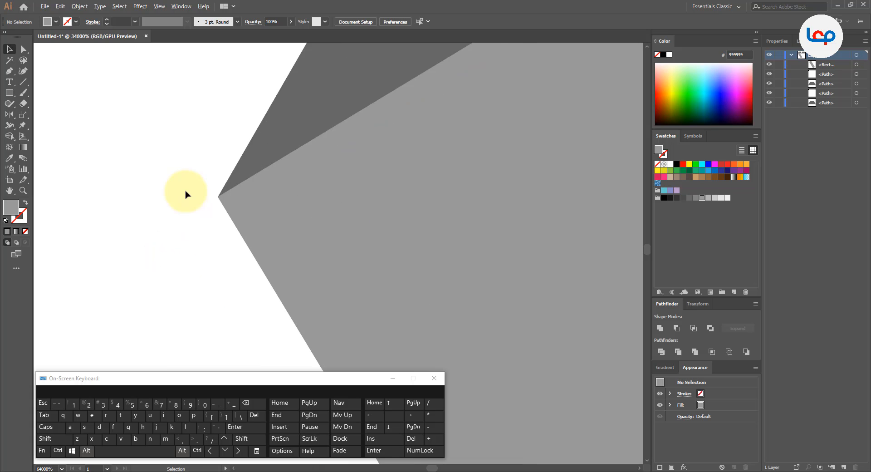
{"action": "scroll", "coordinate": [185, 193], "scroll_direction": "down", "scroll_amount": 10}
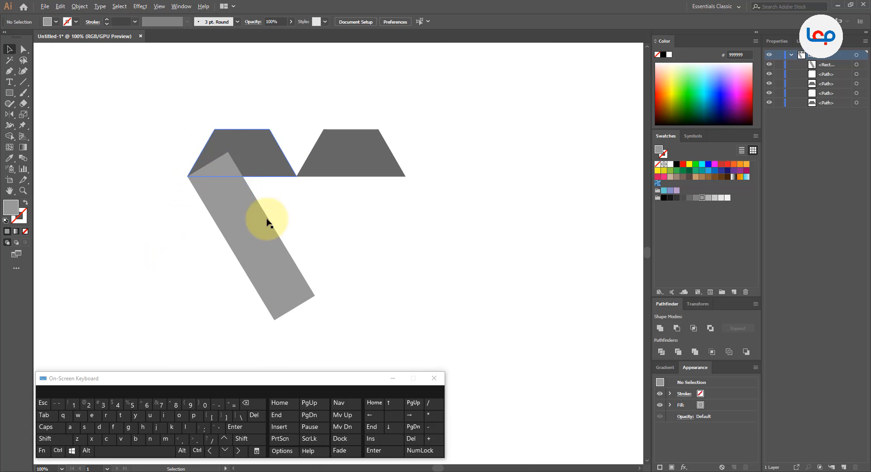
Lengthen the slanted rectangle from its lower end to about 360 pt.
{"action": "left_click", "coordinate": [268, 222]}
{"action": "scroll", "coordinate": [282, 234], "scroll_direction": "down", "scroll_amount": 1}
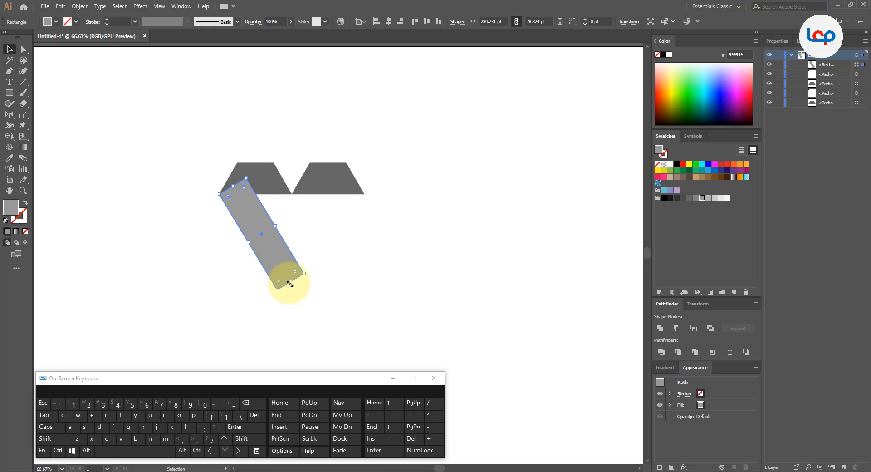
{"action": "left_click_drag", "start_coordinate": [290, 283], "coordinate": [307, 310]}
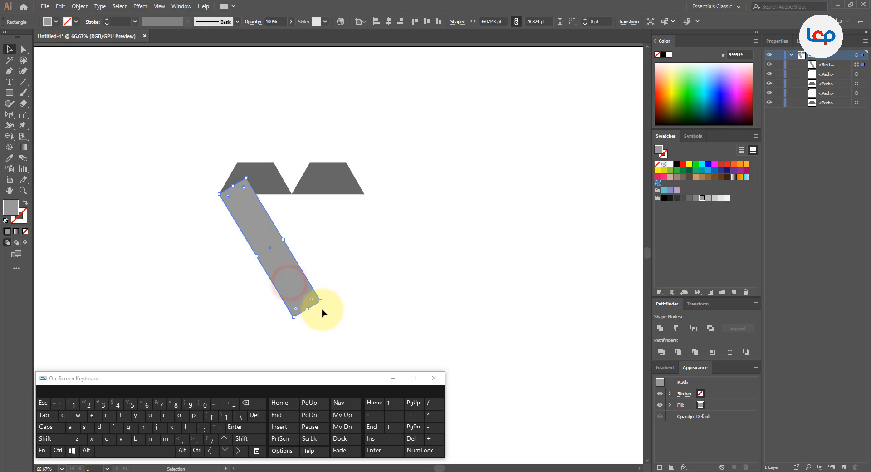
{"action": "right_click", "coordinate": [290, 270]}
{"action": "left_click", "coordinate": [349, 205]}
{"action": "scroll", "coordinate": [312, 140], "scroll_direction": "down", "scroll_amount": 2}
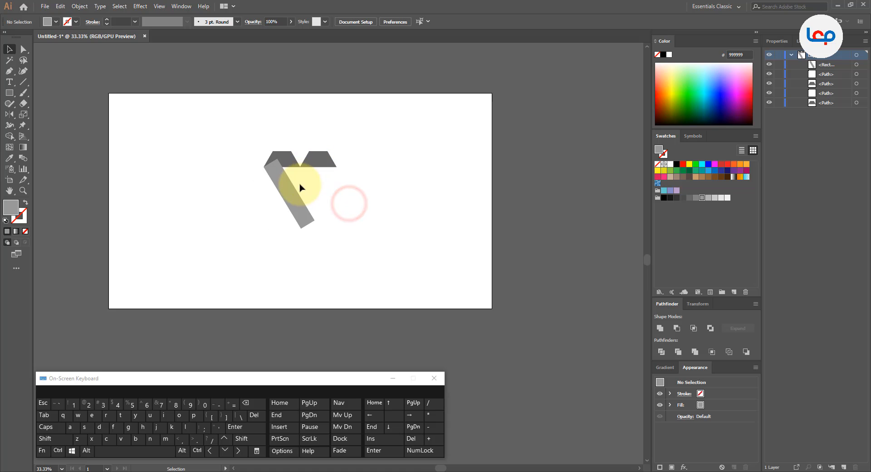
Create a copy of the slanted rectangle reflected about the vertical axis.
{"action": "right_click", "coordinate": [281, 177]}
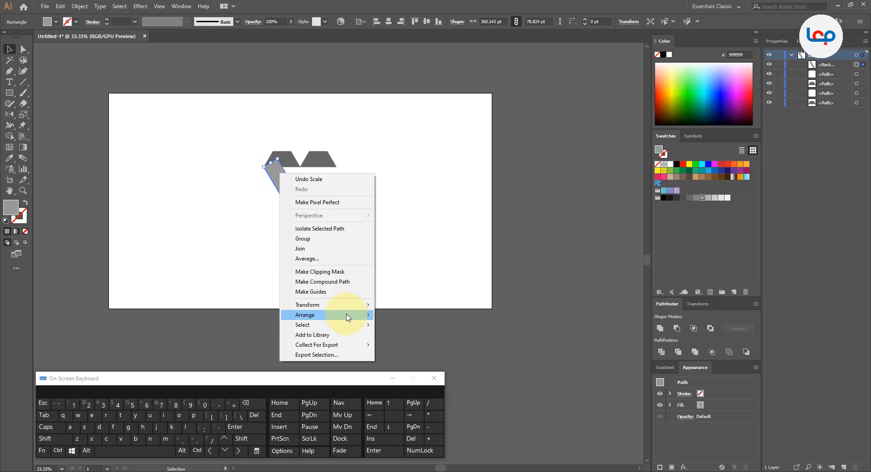
{"action": "left_click", "coordinate": [404, 338]}
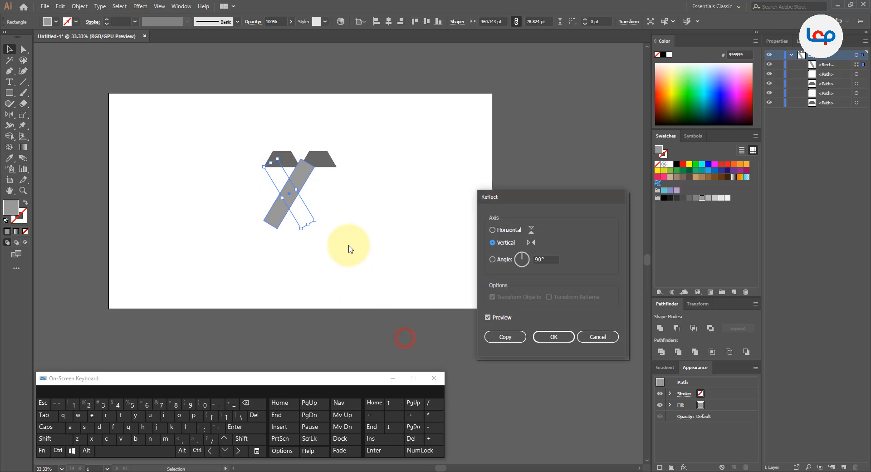
{"action": "left_click", "coordinate": [495, 332]}
Move the mirrored rectangle so its upper outer corner meets the right trapezoid's lower-right corner.
{"action": "scroll", "coordinate": [282, 163], "scroll_direction": "up", "scroll_amount": 3}
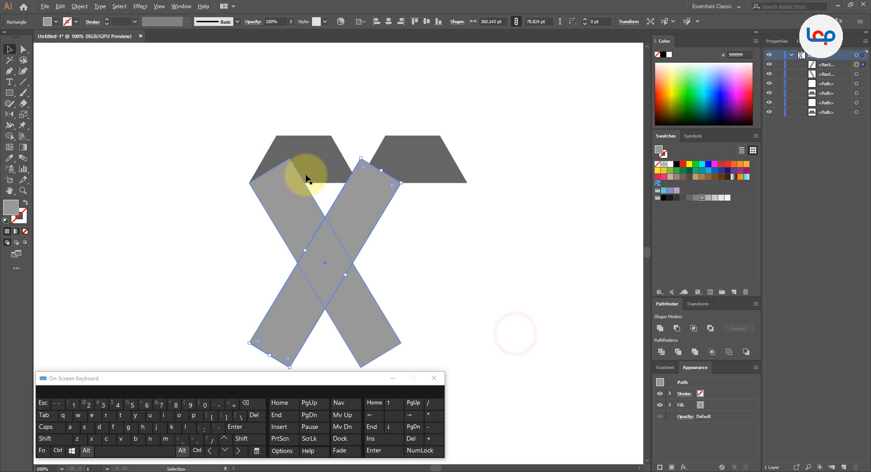
{"action": "left_click", "coordinate": [364, 212], "text": "shift"}
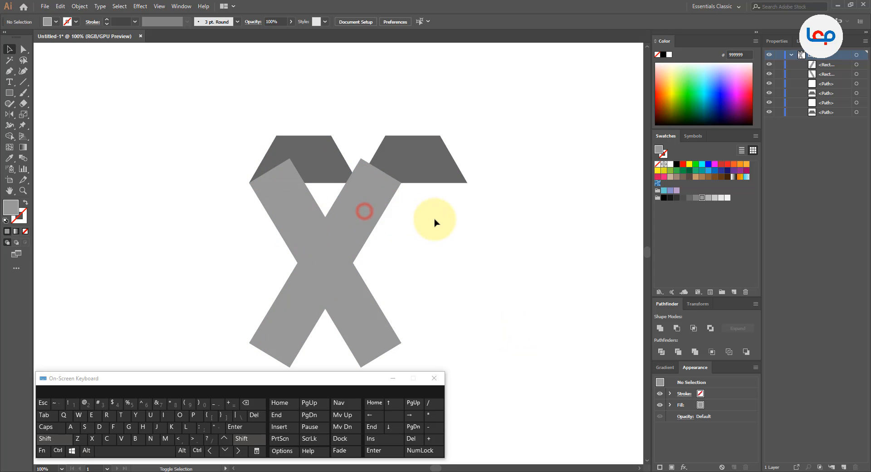
{"action": "left_click_drag", "start_coordinate": [358, 203], "coordinate": [418, 215]}
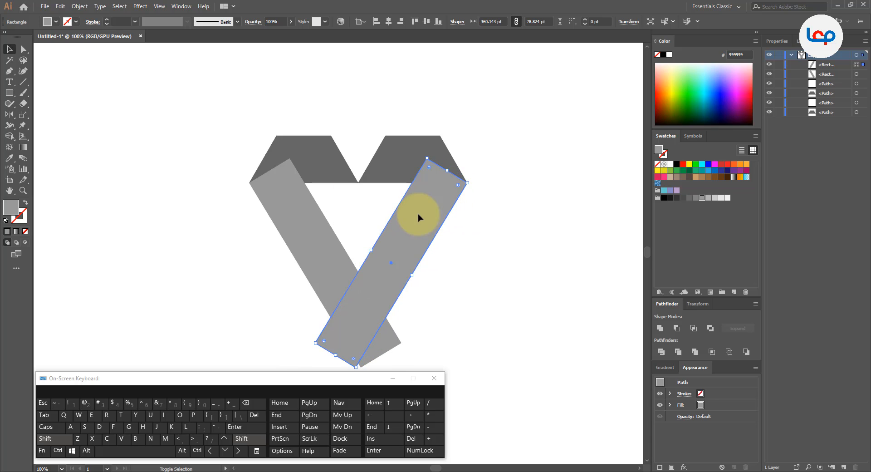
{"action": "left_click", "coordinate": [468, 196]}
{"action": "key", "text": "ctrl+minus"}
{"action": "key", "text": "ctrl+minus"}
{"action": "scroll", "coordinate": [382, 248], "scroll_direction": "up", "scroll_amount": 2}
Lengthen both slanted rectangles from their lower ends so they cross, making the left one about 459 pt long.
{"action": "left_click", "coordinate": [380, 246]}
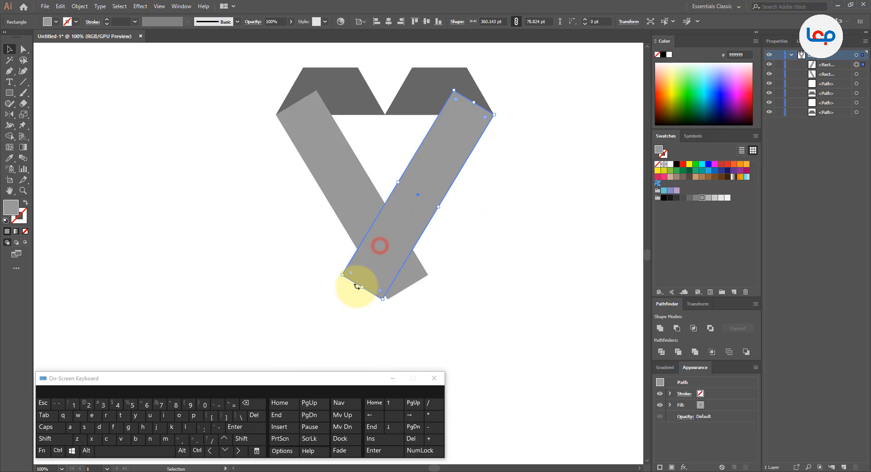
{"action": "left_click_drag", "start_coordinate": [363, 289], "coordinate": [439, 339]}
{"action": "left_click", "coordinate": [465, 232]}
{"action": "scroll", "coordinate": [321, 241], "scroll_direction": "down", "scroll_amount": 1}
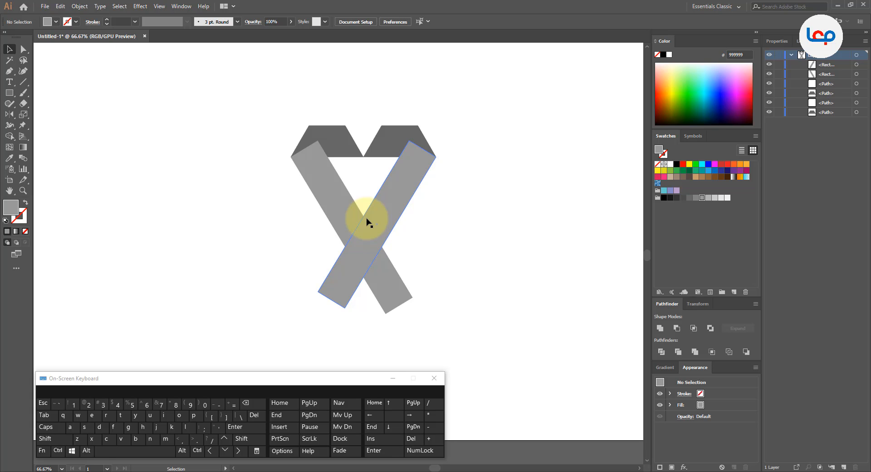
{"action": "left_click", "coordinate": [323, 214]}
{"action": "scroll", "coordinate": [360, 239], "scroll_direction": "up", "scroll_amount": 1}
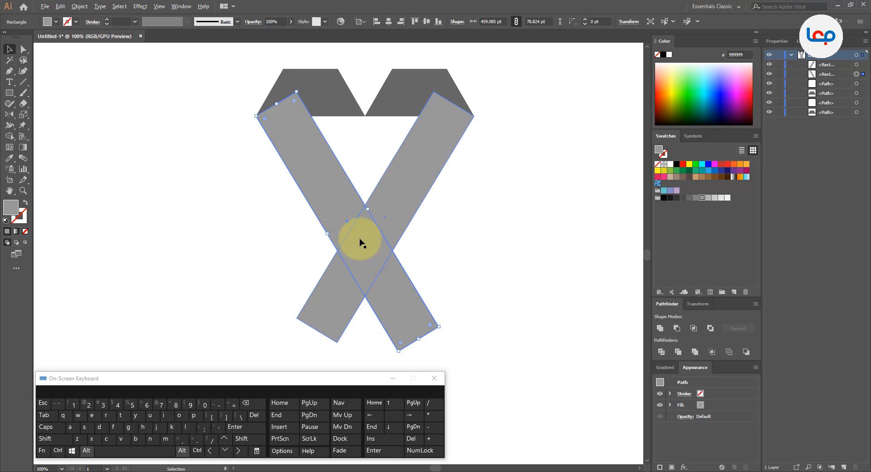
{"action": "left_click", "coordinate": [266, 188]}
Draw a horizontal line through the upper point where the rectangles cross, extending past both outer edges, with its left end at about X 816 pt.
{"action": "key", "text": "backslash"}
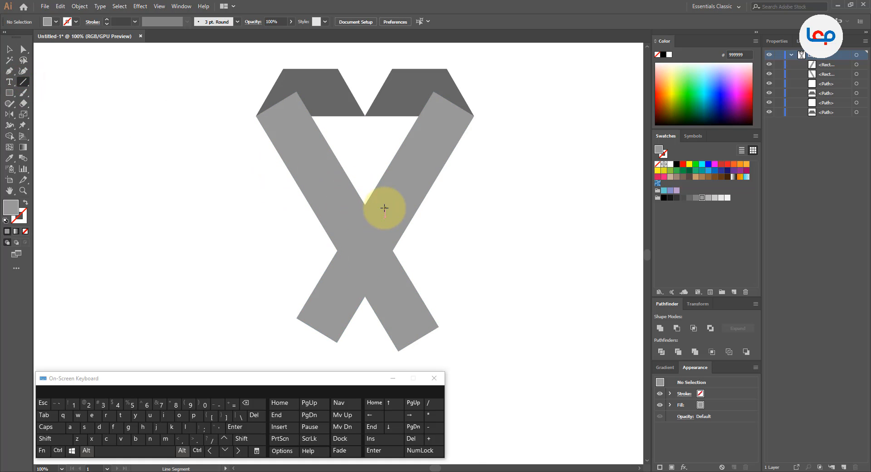
{"action": "scroll", "coordinate": [365, 203], "scroll_direction": "up", "scroll_amount": 3}
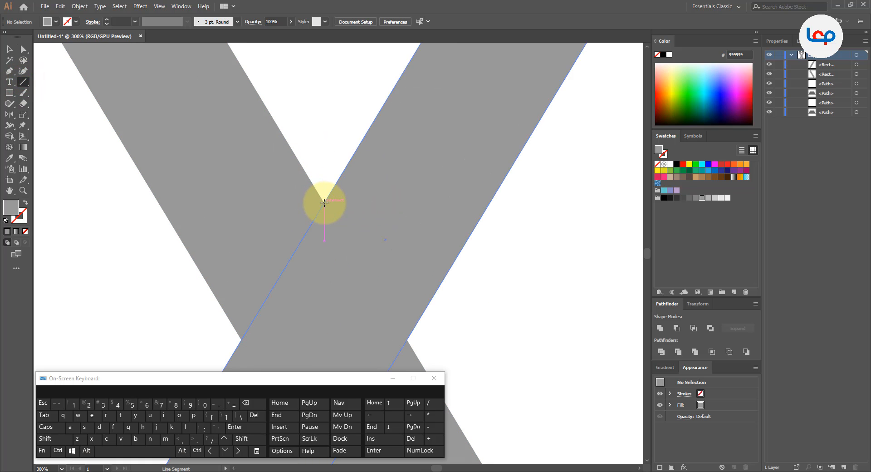
{"action": "left_click_drag", "start_coordinate": [324, 202], "coordinate": [557, 205]}
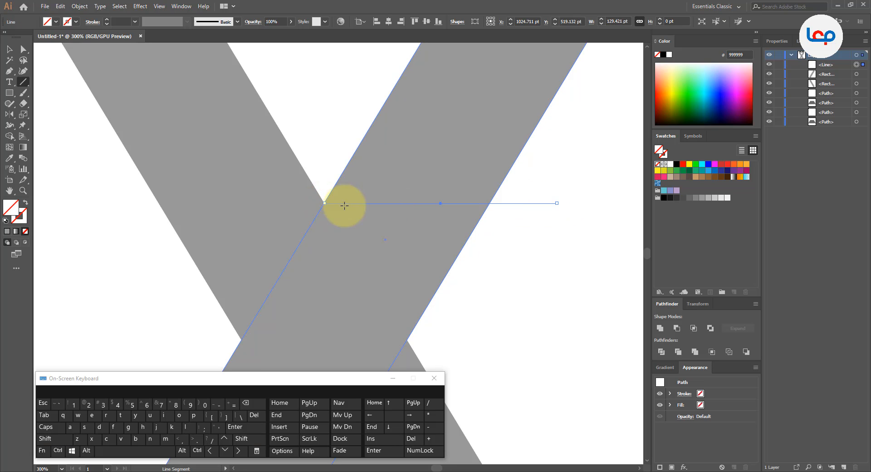
{"action": "left_click", "coordinate": [23, 49]}
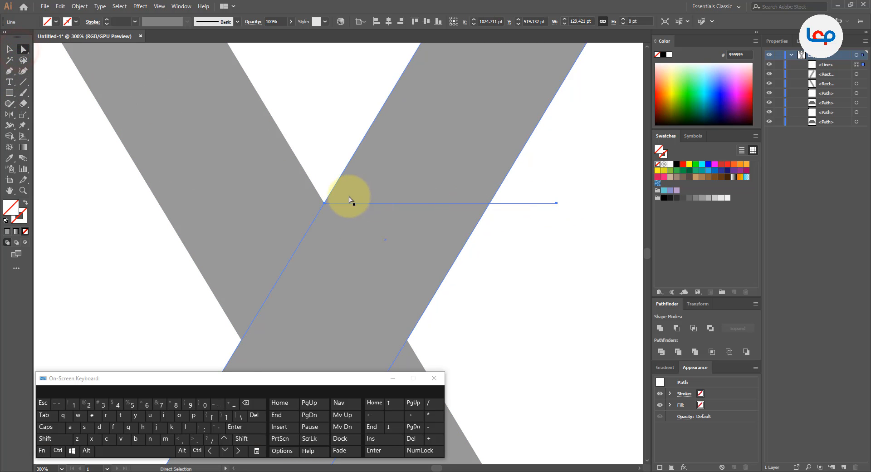
{"action": "left_click_drag", "start_coordinate": [323, 206], "coordinate": [67, 194]}
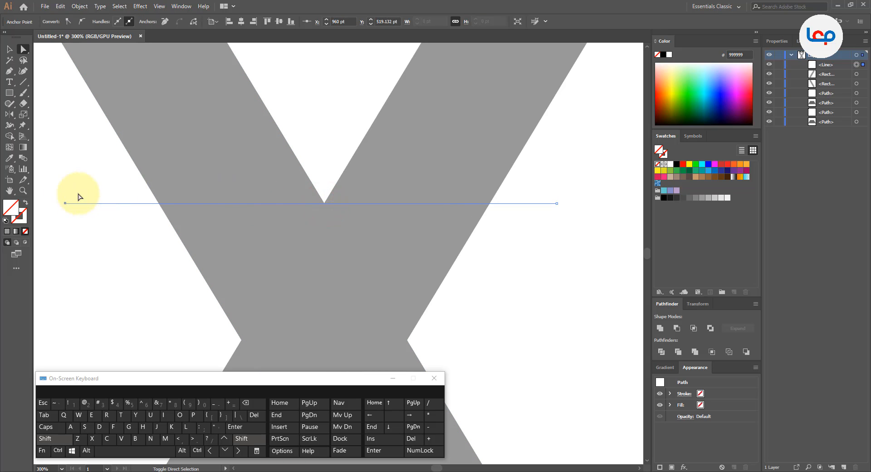
Examine at high magnification whether the horizontal line passes exactly through the point where the two rectangles cross.
{"action": "scroll", "coordinate": [317, 200], "scroll_direction": "up", "scroll_amount": 15, "text": "alt"}
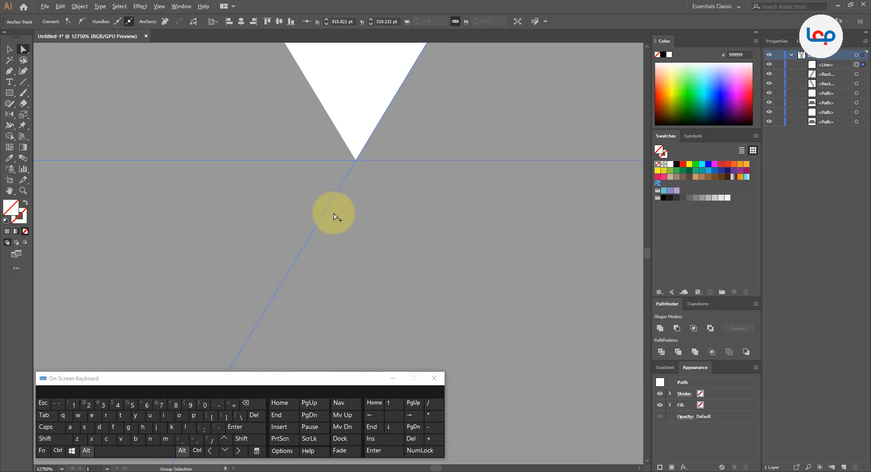
{"action": "scroll", "coordinate": [334, 217], "scroll_direction": "up", "scroll_amount": 5, "text": "alt"}
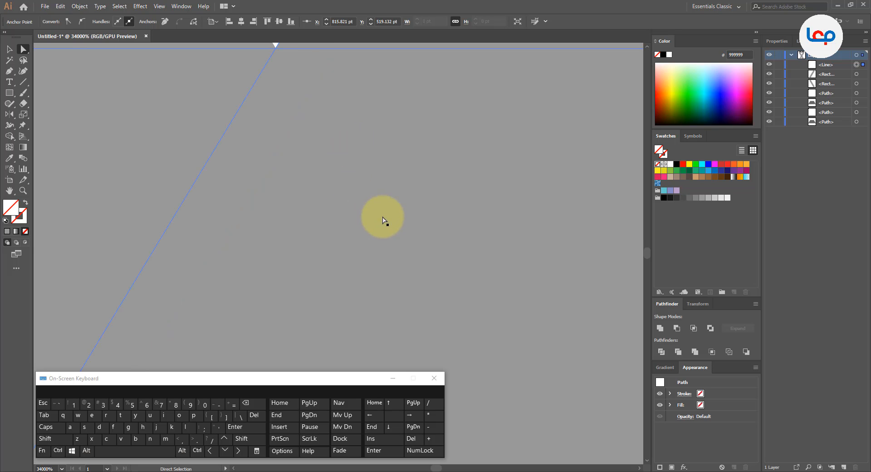
{"action": "left_click_drag", "start_coordinate": [390, 150], "coordinate": [422, 361]}
{"action": "scroll", "coordinate": [308, 273], "scroll_direction": "up", "scroll_amount": 3, "text": "alt"}
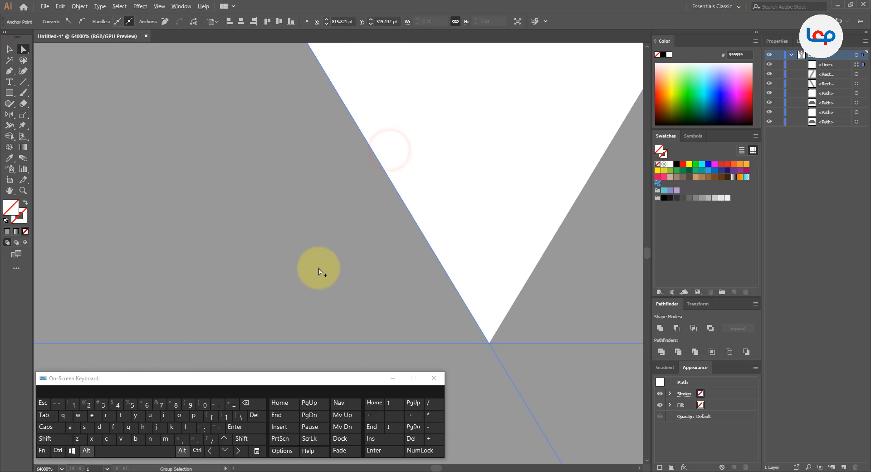
{"action": "left_click_drag", "start_coordinate": [479, 334], "coordinate": [389, 208]}
{"action": "scroll", "coordinate": [414, 227], "scroll_direction": "up", "scroll_amount": 2, "text": "alt"}
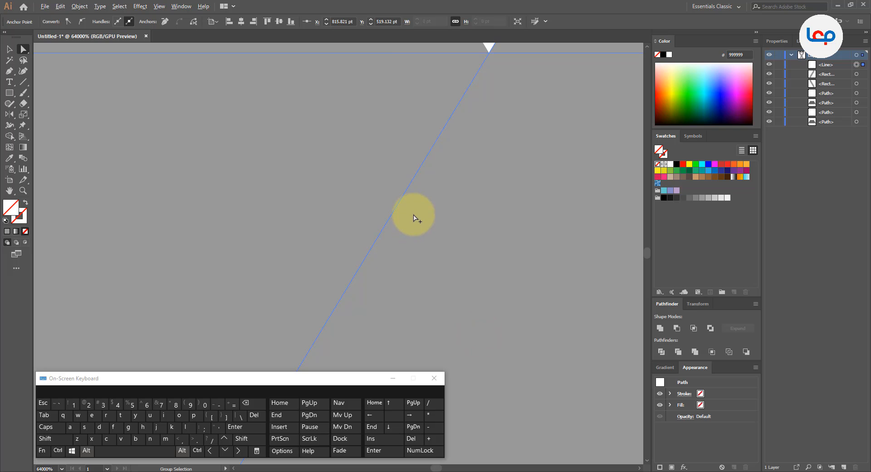
{"action": "scroll", "coordinate": [413, 218], "scroll_direction": "down", "scroll_amount": 15, "text": "alt"}
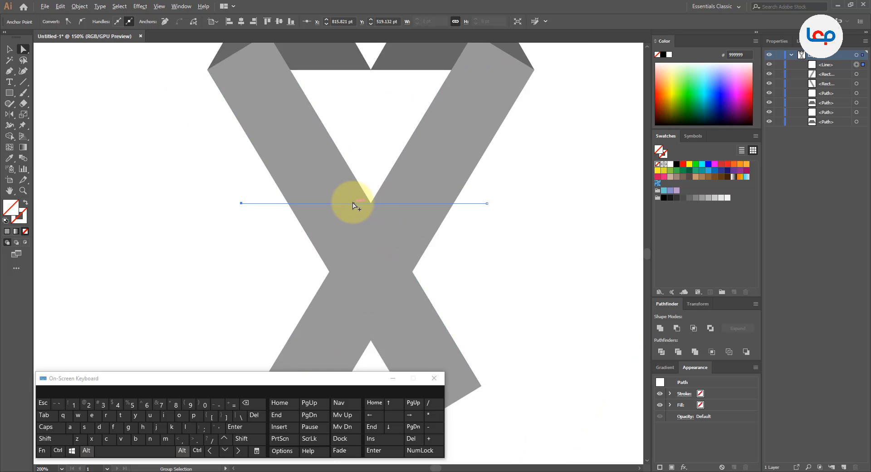
{"action": "scroll", "coordinate": [354, 205], "scroll_direction": "down", "scroll_amount": 3, "text": "alt"}
Select both rectangles and the line, and use Shape Builder to remove the left rectangle's parts below the line and the line's overhangs.
{"action": "left_click", "coordinate": [9, 49]}
{"action": "left_click", "coordinate": [236, 173]}
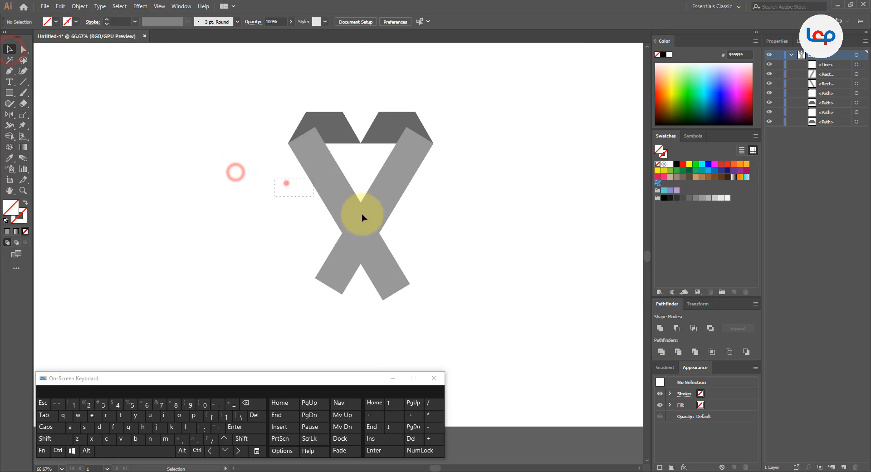
{"action": "left_click_drag", "start_coordinate": [362, 217], "coordinate": [414, 233]}
{"action": "scroll", "coordinate": [370, 186], "scroll_direction": "up", "scroll_amount": 2, "text": "alt"}
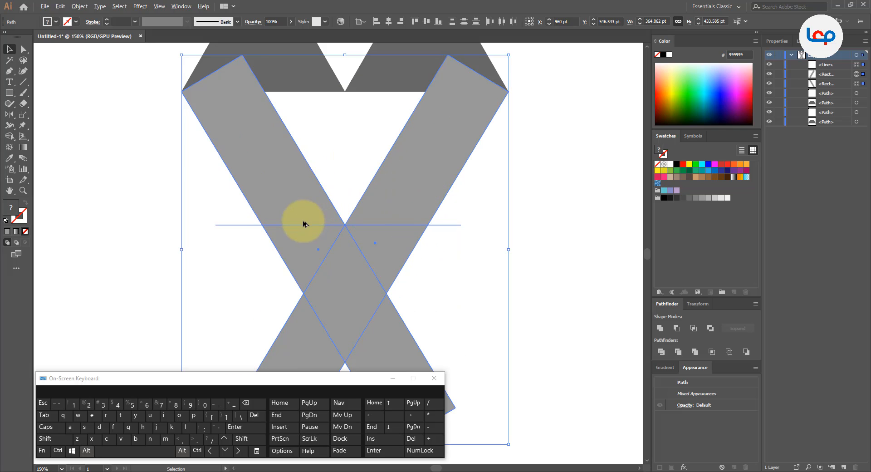
{"action": "left_click", "coordinate": [10, 136]}
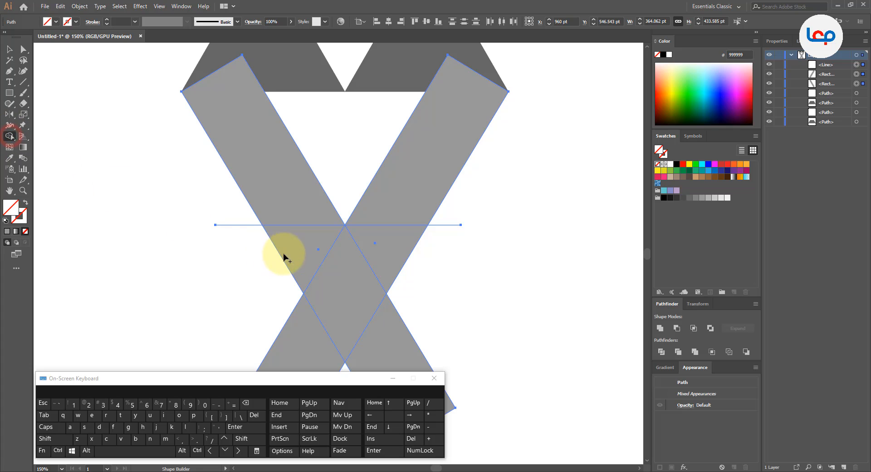
{"action": "left_click", "coordinate": [299, 247], "text": "alt"}
{"action": "left_click", "coordinate": [232, 224], "text": "alt"}
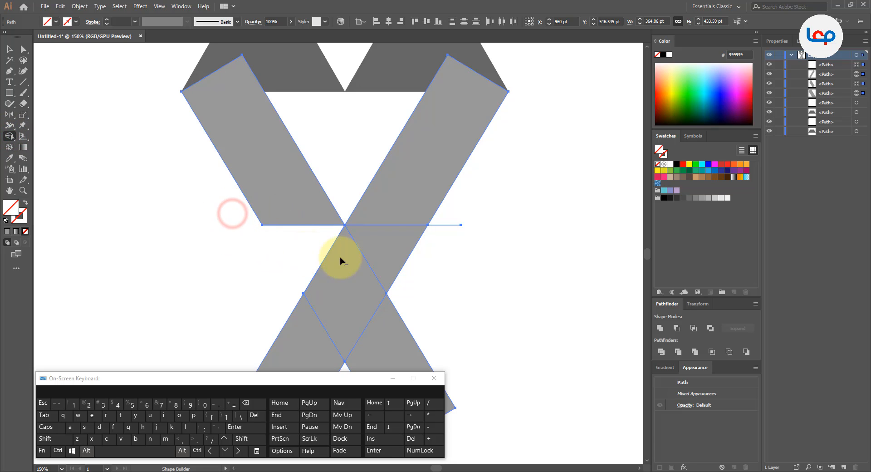
{"action": "left_click", "coordinate": [454, 221], "text": "alt"}
{"action": "left_click_drag", "start_coordinate": [441, 301], "coordinate": [395, 350]}
Merge the right rectangle's pieces below the horizontal line into one shape with Shape Builder.
{"action": "scroll", "coordinate": [395, 296], "scroll_direction": "down", "scroll_amount": 1}
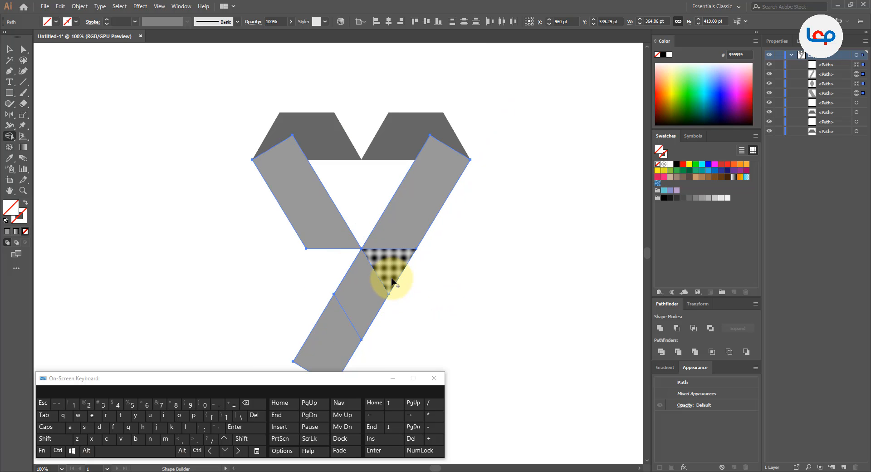
{"action": "left_click_drag", "start_coordinate": [388, 271], "coordinate": [335, 341]}
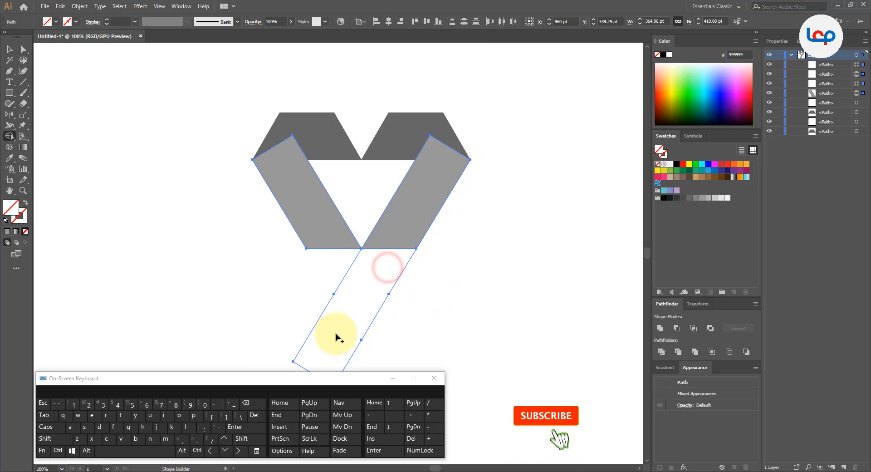
{"action": "left_click", "coordinate": [24, 49]}
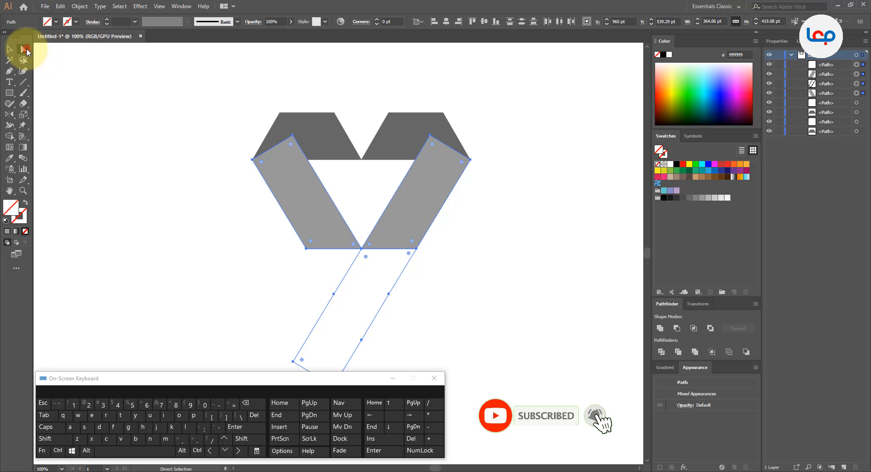
{"action": "left_click", "coordinate": [244, 224]}
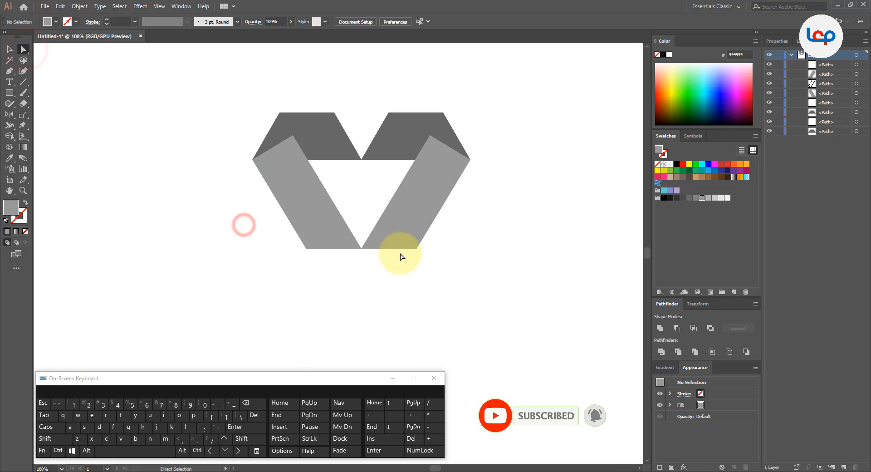
Fill the merged lower bar with dark grey 4D4D4D.
{"action": "left_click", "coordinate": [397, 285]}
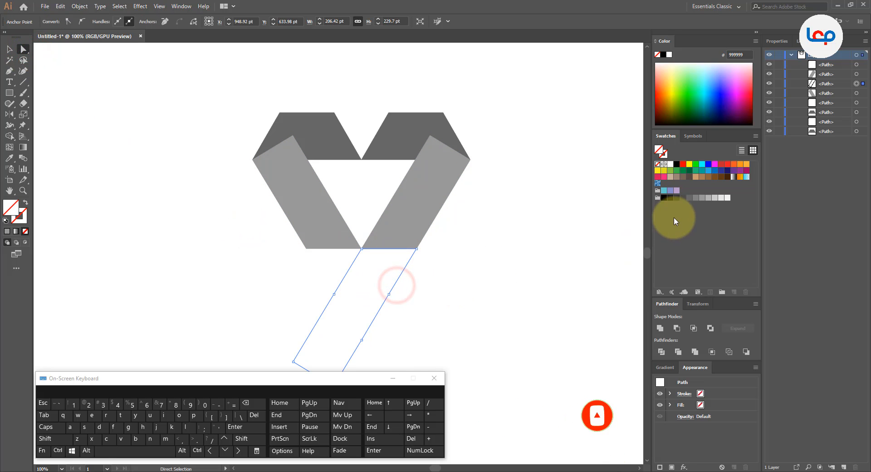
{"action": "left_click", "coordinate": [682, 200]}
{"action": "left_click", "coordinate": [562, 245]}
{"action": "scroll", "coordinate": [400, 195], "scroll_direction": "down", "scroll_amount": 2}
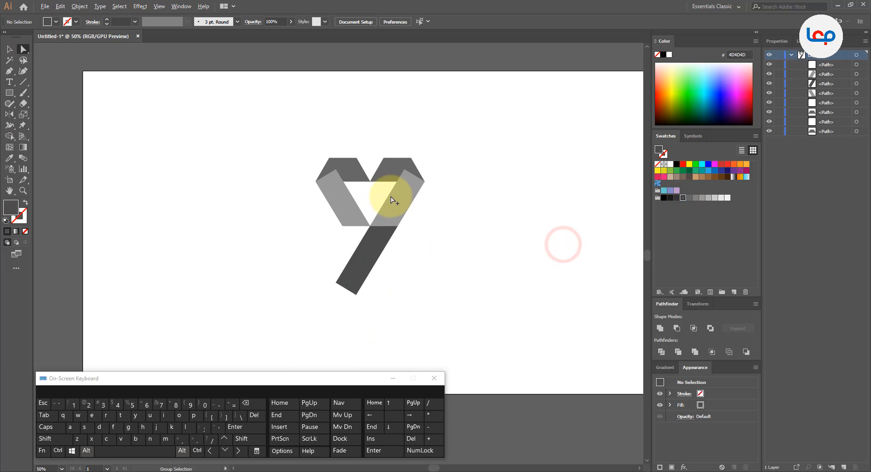
Select both trapezoids and bring them to the front, above the slanted bars.
{"action": "scroll", "coordinate": [399, 168], "scroll_direction": "up", "scroll_amount": 2}
{"action": "left_click", "coordinate": [399, 165]}
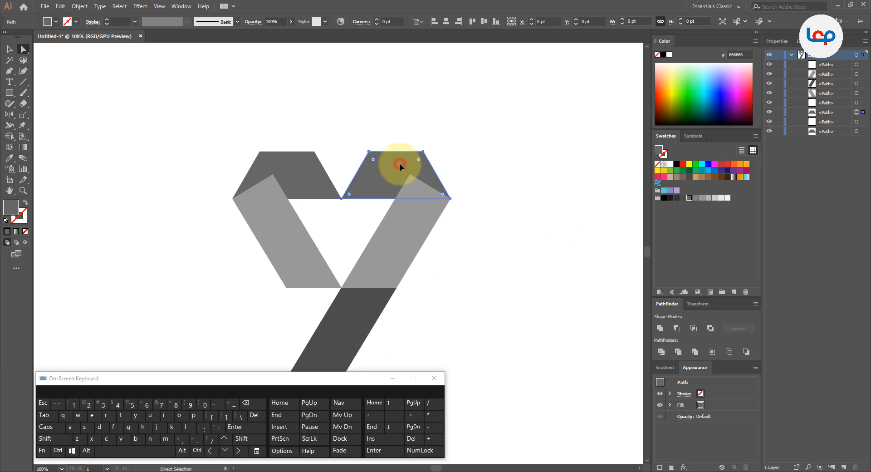
{"action": "left_click", "coordinate": [312, 175], "text": "shift"}
{"action": "right_click", "coordinate": [312, 175]}
{"action": "left_click", "coordinate": [370, 298]}
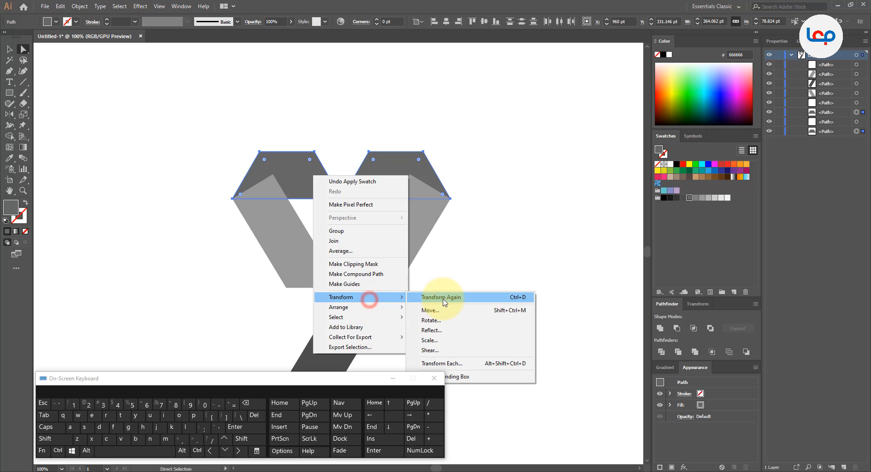
{"action": "left_click", "coordinate": [375, 307]}
{"action": "left_click", "coordinate": [435, 306]}
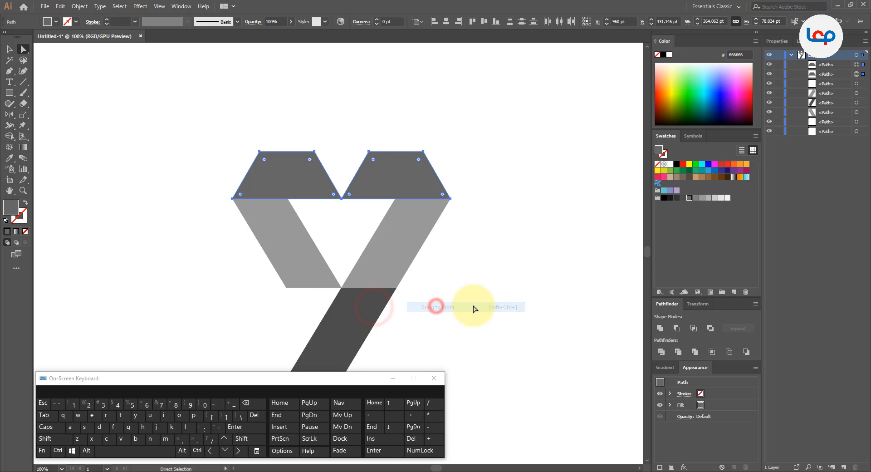
{"action": "left_click", "coordinate": [305, 96]}
Draw a horizontal line about 433 pt long across the lower part of the dark grey bottom bar.
{"action": "scroll", "coordinate": [315, 126], "scroll_direction": "down", "scroll_amount": 1}
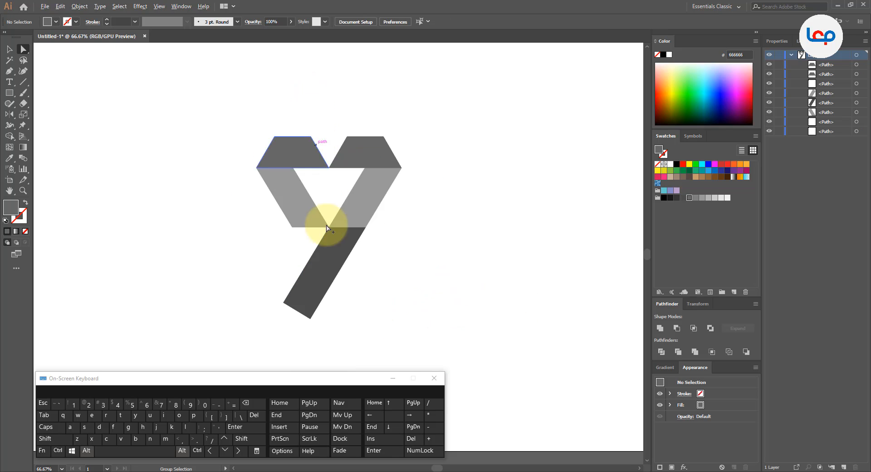
{"action": "left_click", "coordinate": [329, 258]}
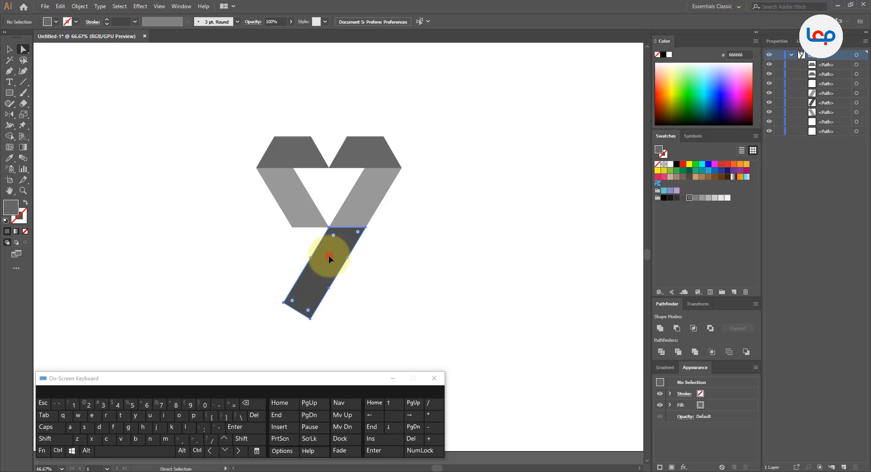
{"action": "left_click", "coordinate": [219, 183]}
{"action": "left_click", "coordinate": [202, 143]}
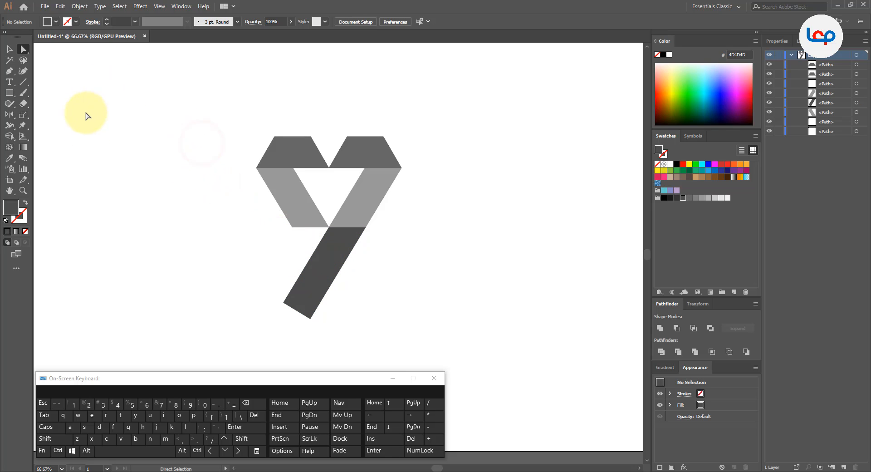
{"action": "left_click", "coordinate": [65, 131]}
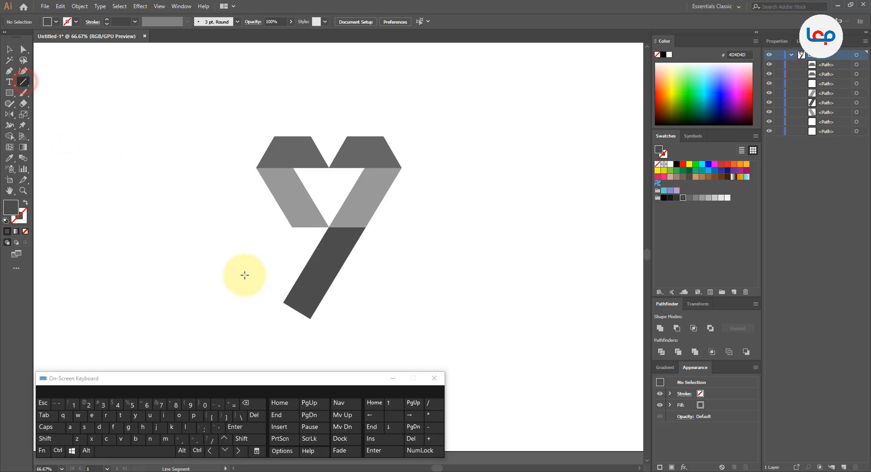
{"action": "left_click_drag", "start_coordinate": [241, 273], "coordinate": [415, 273]}
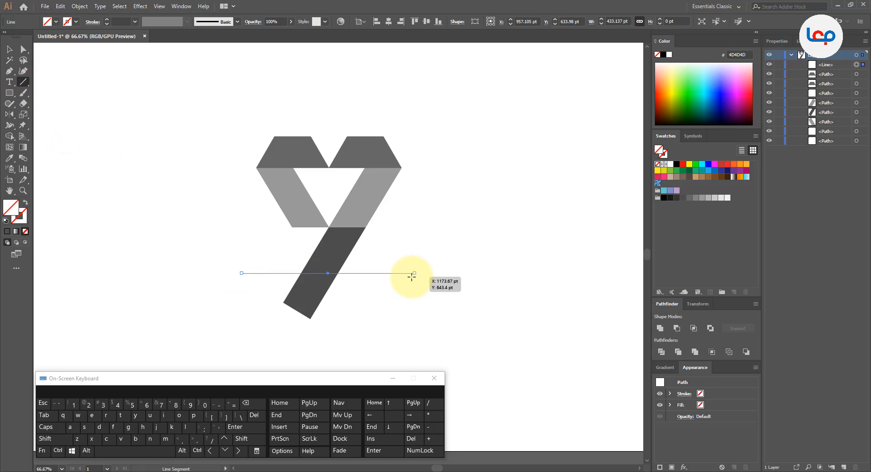
Select the line and the bottom bar, and use Shape Builder to remove the bar's end below the line and the line's overhangs.
{"action": "left_click", "coordinate": [9, 50]}
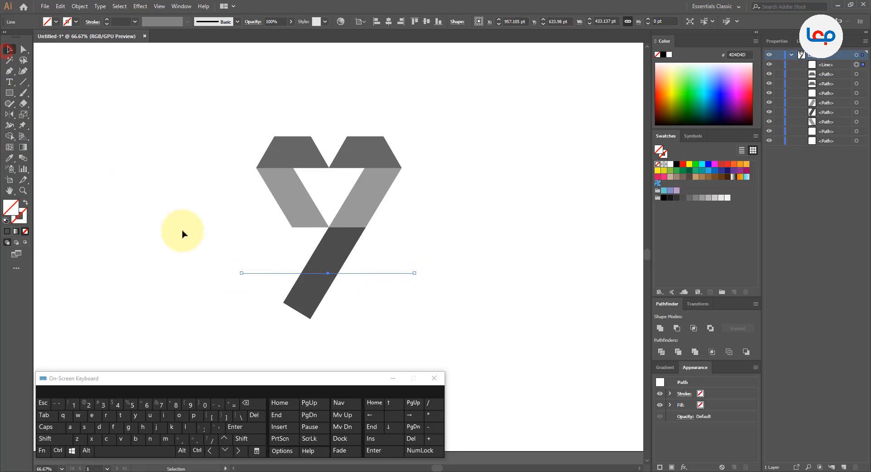
{"action": "mouse_move", "coordinate": [220, 249]}
{"action": "left_mouse_down"}
{"action": "mouse_move", "coordinate": [369, 296]}
{"action": "mouse_move", "coordinate": [389, 311]}
{"action": "left_mouse_up"}
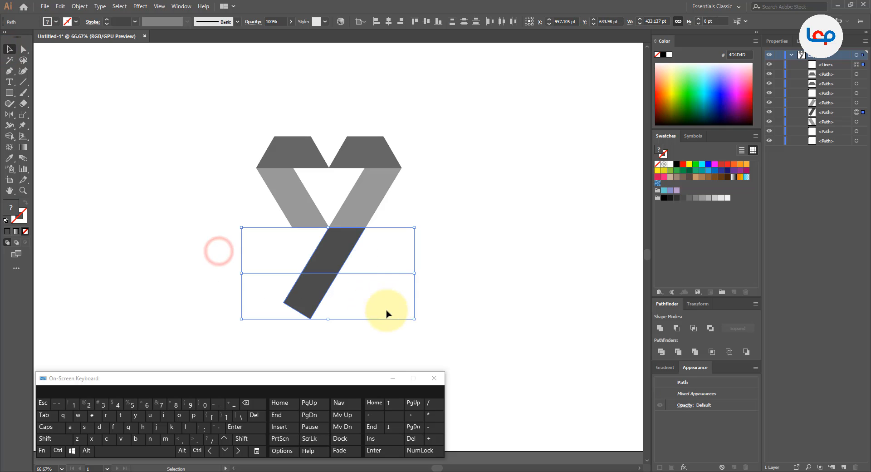
{"action": "left_click", "coordinate": [9, 136]}
{"action": "mouse_move", "coordinate": [282, 259]}
{"action": "left_mouse_down"}
{"action": "mouse_move", "coordinate": [342, 301]}
{"action": "mouse_move", "coordinate": [365, 268]}
{"action": "left_mouse_up"}
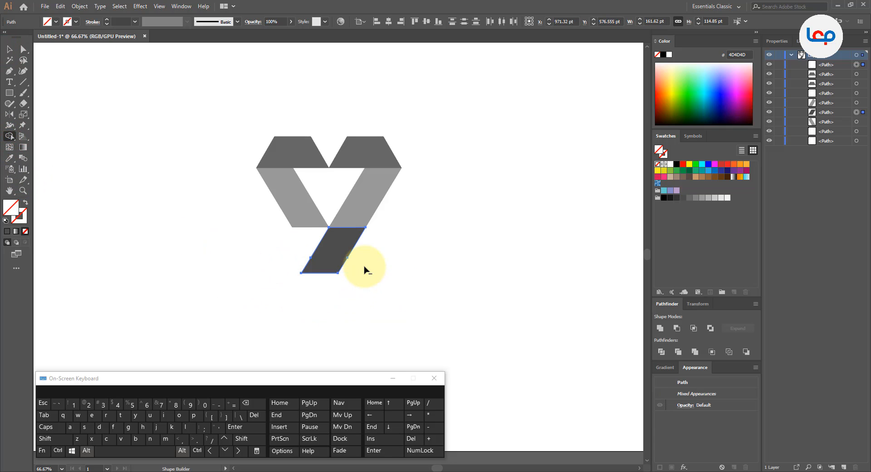
{"action": "left_click", "coordinate": [9, 50]}
{"action": "left_click", "coordinate": [415, 249]}
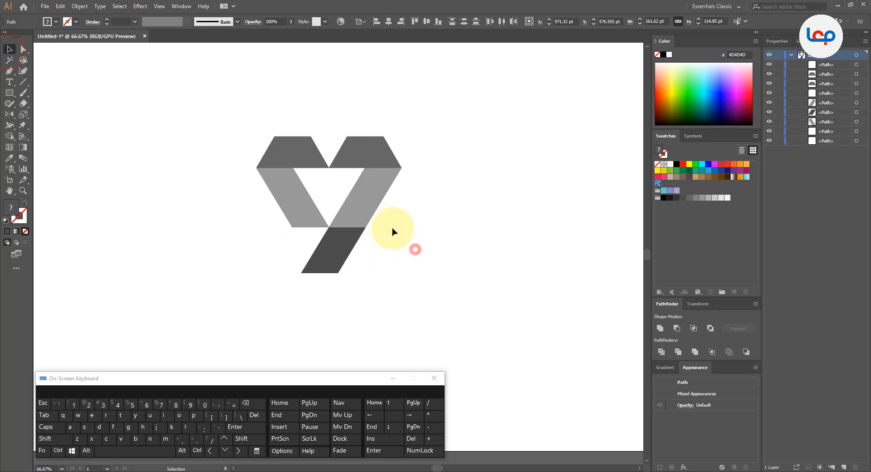
Match the bottom bar's fill to the trapezoids' grey 666666 with the Eyedropper.
{"action": "scroll", "coordinate": [334, 179], "scroll_direction": "up", "scroll_amount": 1}
{"action": "left_click_drag", "start_coordinate": [396, 210], "coordinate": [383, 199]}
{"action": "left_click", "coordinate": [427, 208]}
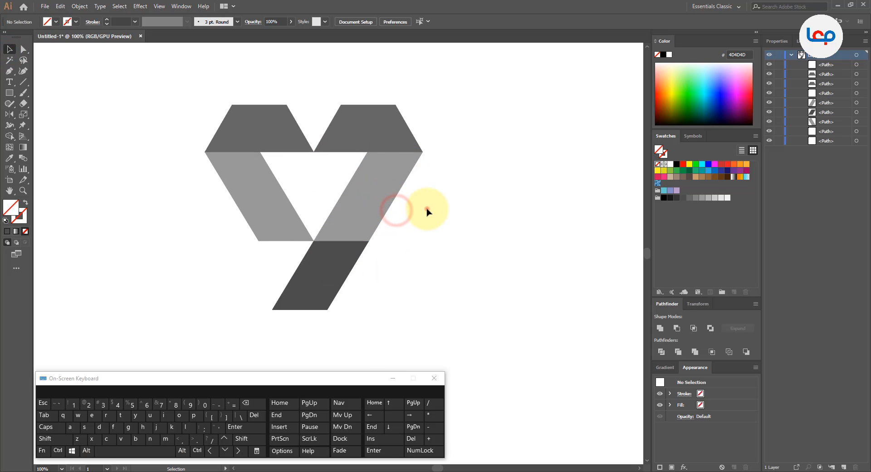
{"action": "left_click", "coordinate": [436, 230]}
{"action": "left_click", "coordinate": [413, 243]}
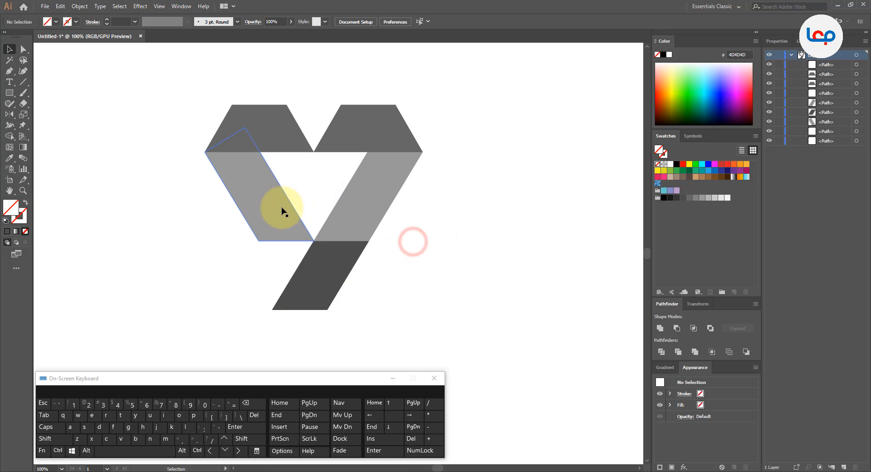
{"action": "left_click", "coordinate": [321, 280]}
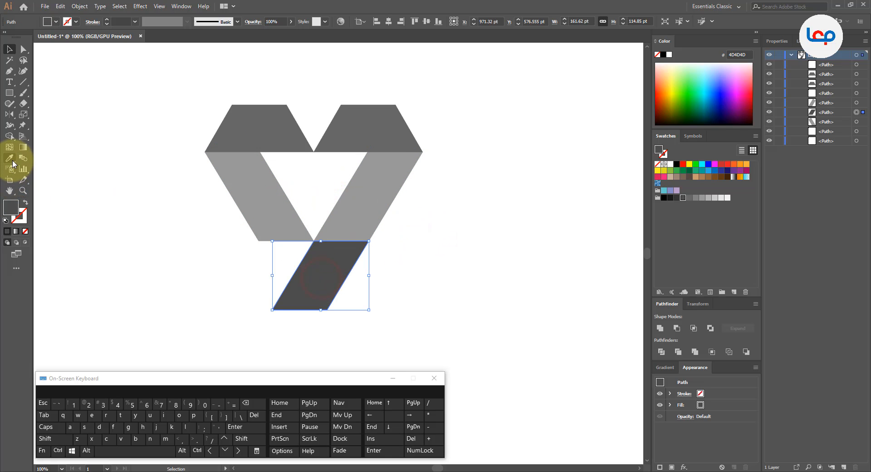
{"action": "left_click", "coordinate": [10, 158]}
{"action": "left_click", "coordinate": [276, 114]}
{"action": "left_click", "coordinate": [9, 49]}
{"action": "left_click", "coordinate": [117, 181]}
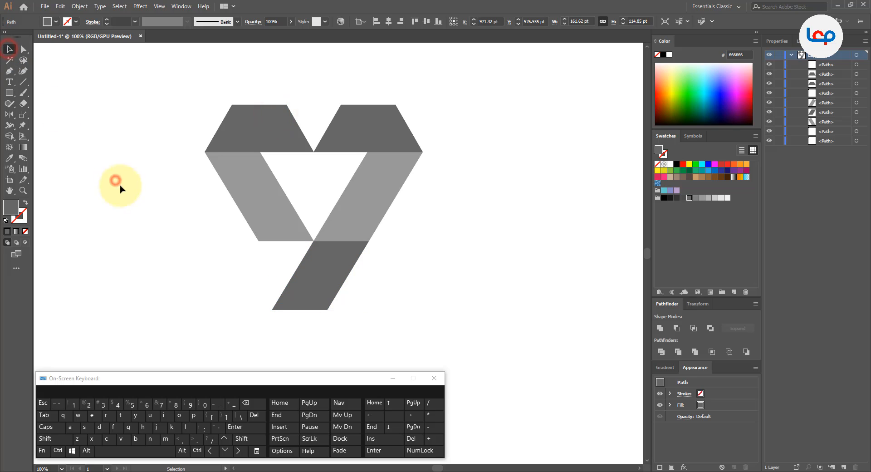
Fill both trapezoids with pink ED1E79.
{"action": "left_click", "coordinate": [254, 118]}
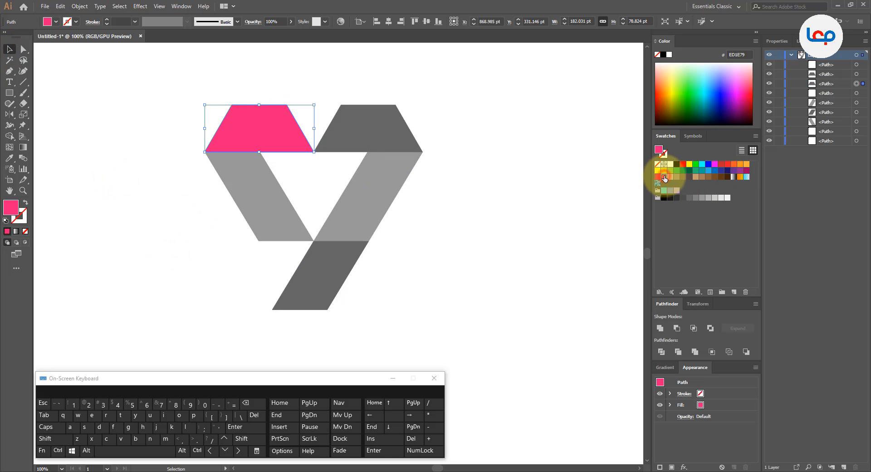
{"action": "left_click", "coordinate": [513, 187]}
{"action": "left_click", "coordinate": [377, 129]}
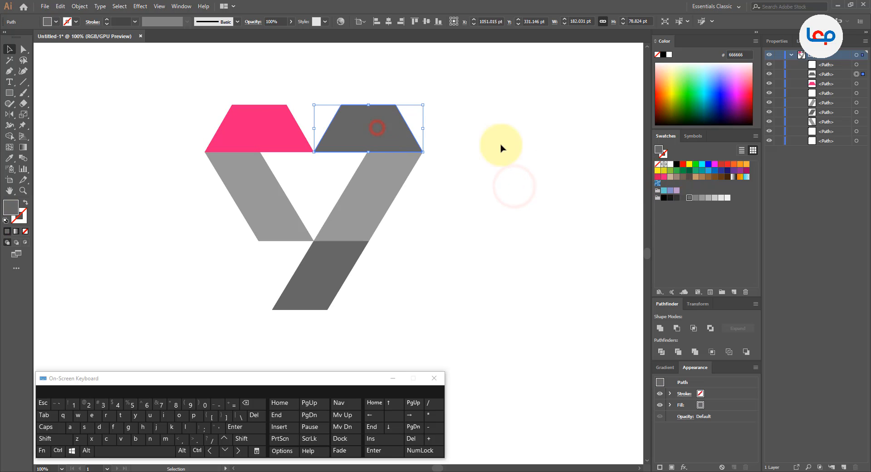
{"action": "left_click", "coordinate": [664, 177]}
{"action": "left_click", "coordinate": [516, 187]}
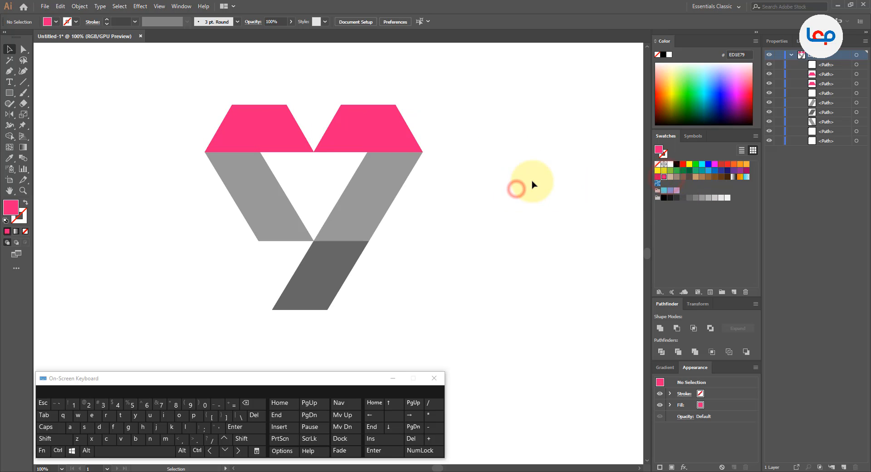
Fill the left slanted bar with dark pink D4145A.
{"action": "left_click", "coordinate": [246, 190]}
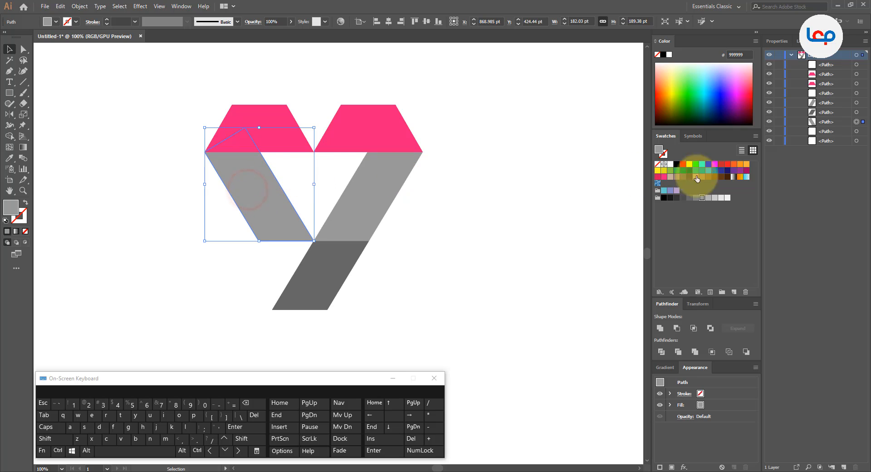
{"action": "left_click", "coordinate": [658, 177]}
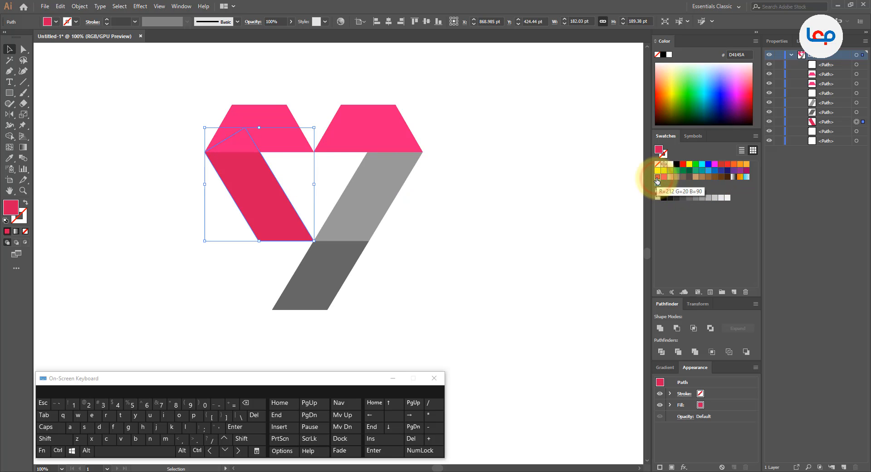
{"action": "left_click", "coordinate": [485, 193]}
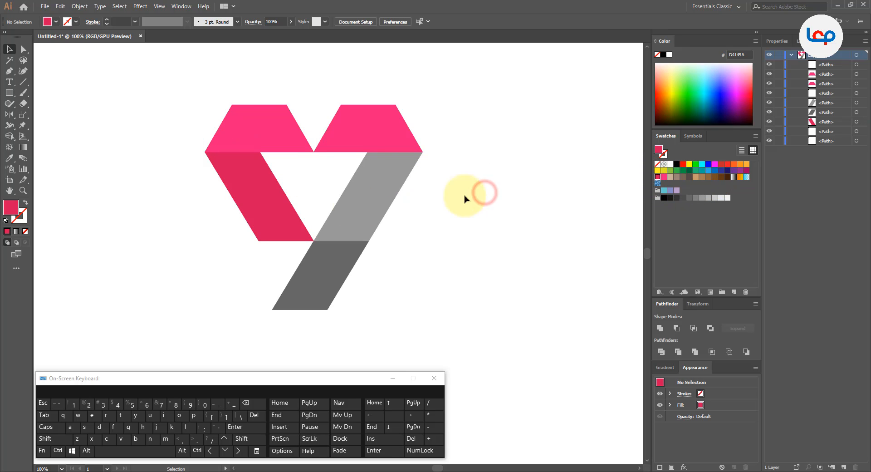
Fill the left slanted bar with light grey B3B3B3 and copy that fill onto the right slanted bar with the Eyedropper.
{"action": "left_click", "coordinate": [247, 212]}
{"action": "left_click", "coordinate": [708, 198]}
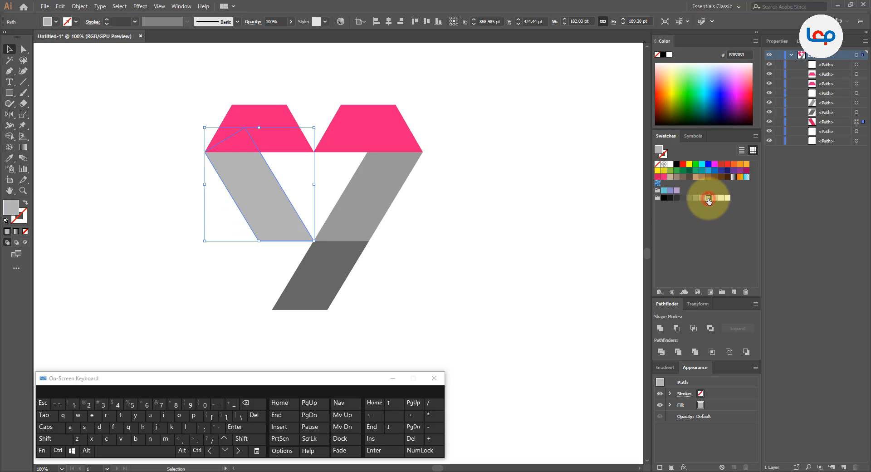
{"action": "left_click", "coordinate": [522, 204]}
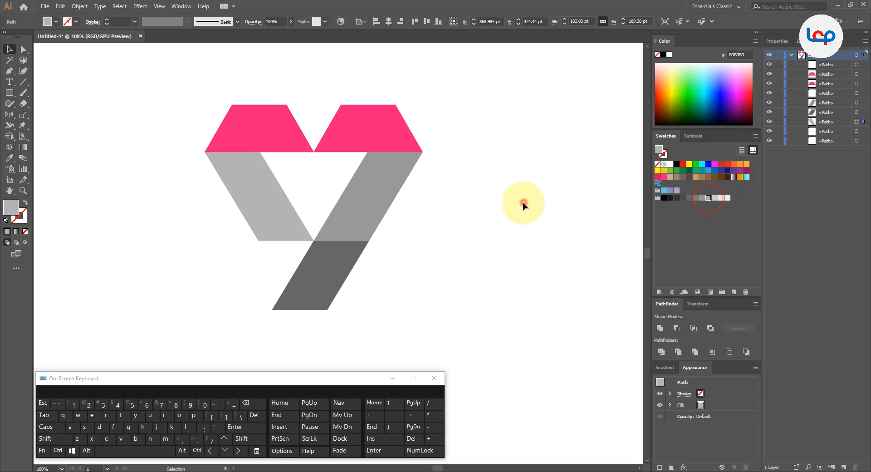
{"action": "left_click", "coordinate": [382, 199]}
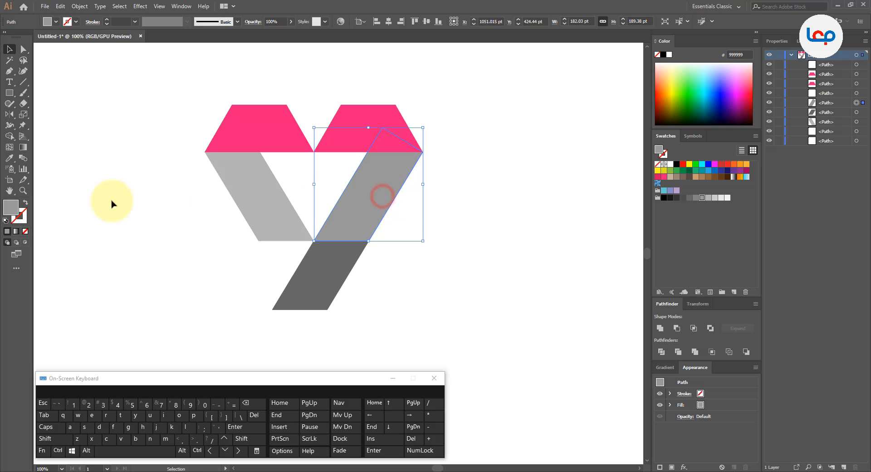
{"action": "left_click", "coordinate": [9, 157]}
{"action": "left_click", "coordinate": [245, 182]}
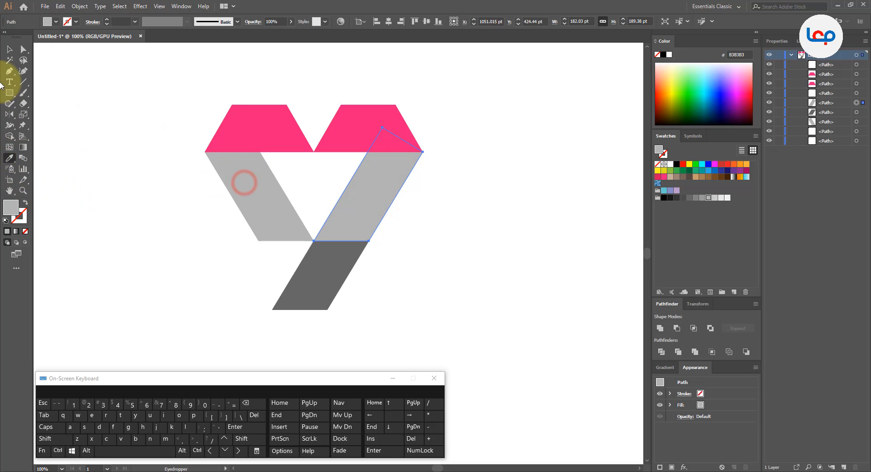
{"action": "left_click", "coordinate": [9, 49]}
{"action": "left_click", "coordinate": [144, 208]}
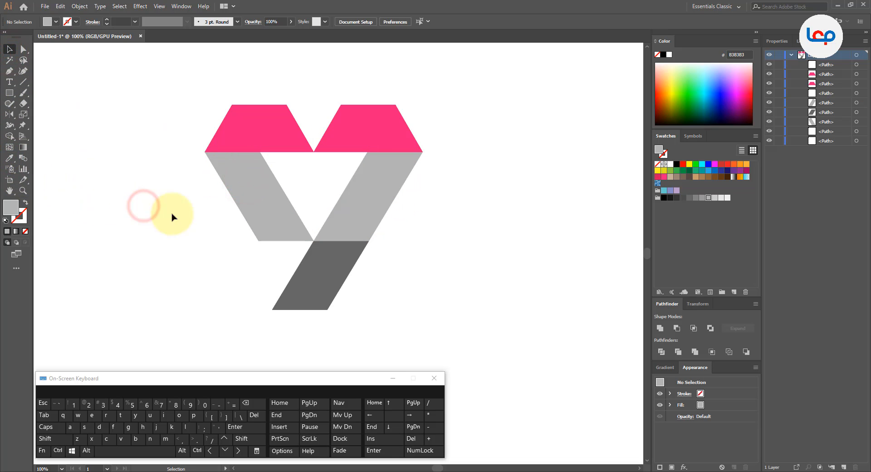
Fill the bottom bar with the lighter grey CCCCCC.
{"action": "left_click", "coordinate": [325, 279]}
{"action": "left_click", "coordinate": [7, 160]}
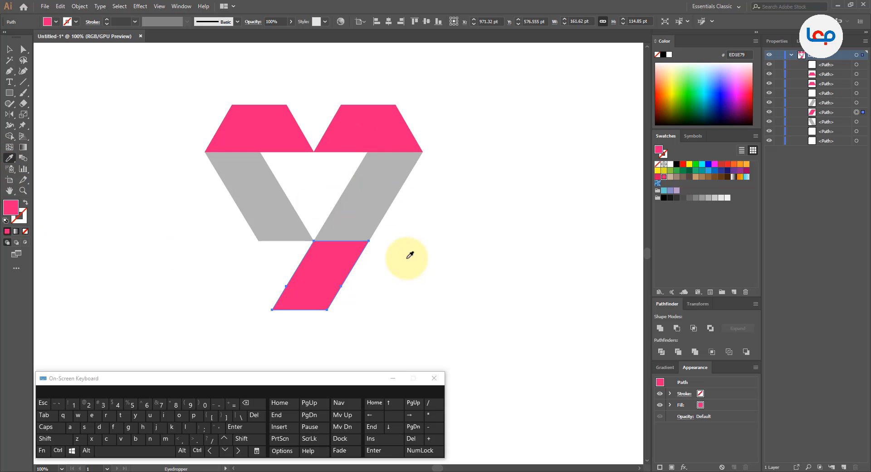
{"action": "left_click", "coordinate": [376, 192]}
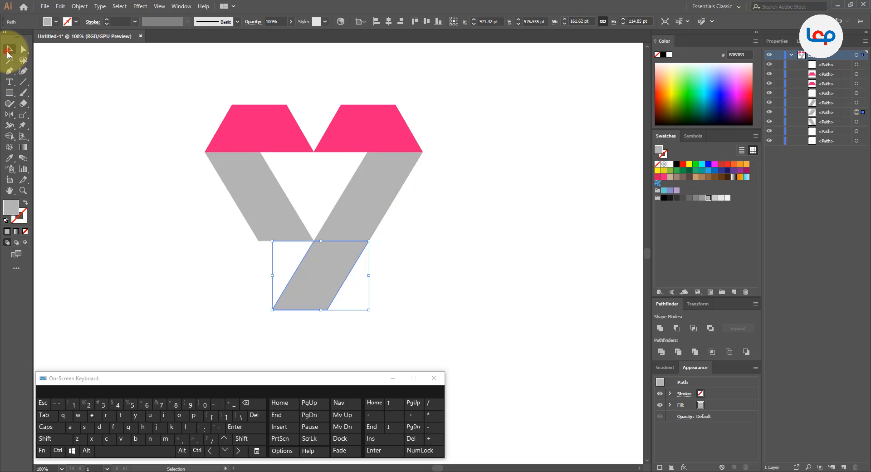
{"action": "left_click", "coordinate": [8, 52]}
{"action": "left_click", "coordinate": [715, 198]}
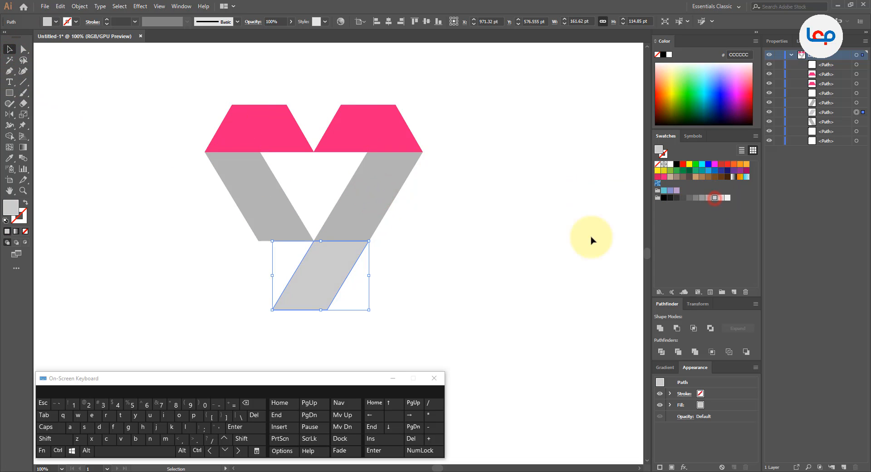
{"action": "left_click", "coordinate": [518, 245]}
{"action": "scroll", "coordinate": [391, 242], "scroll_direction": "down", "scroll_amount": 1}
{"action": "scroll", "coordinate": [371, 225], "scroll_direction": "up", "scroll_amount": 1}
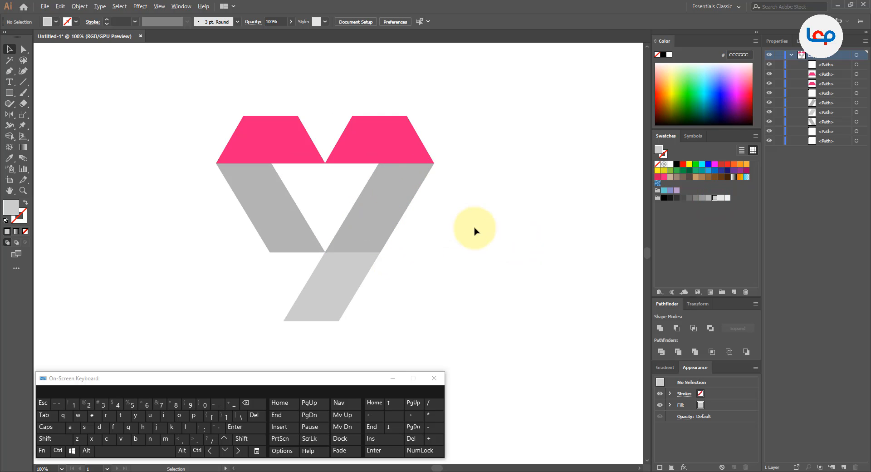
Select the left trapezoid and left slanted bar, and merge the bar's hidden overlapping end into the trapezoid with Shape Builder.
{"action": "left_click", "coordinate": [474, 228]}
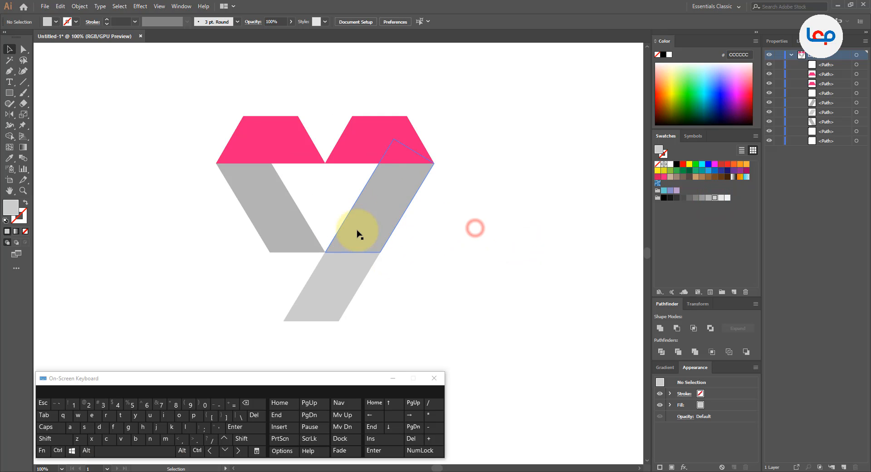
{"action": "left_click", "coordinate": [249, 168]}
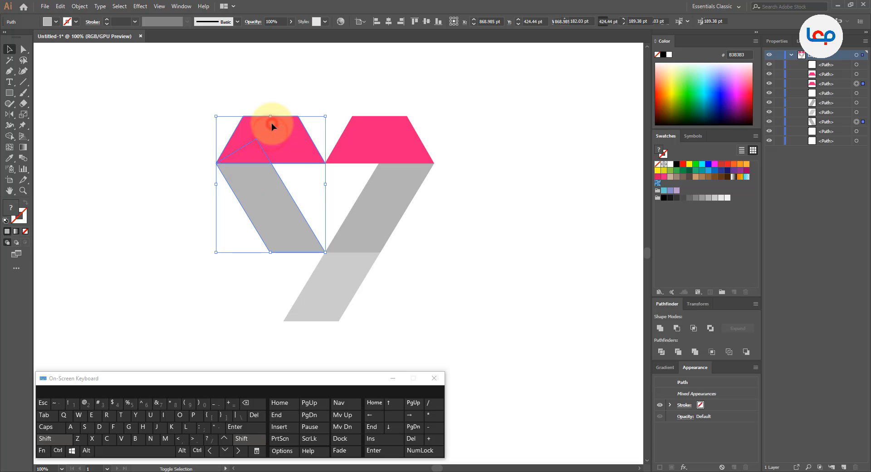
{"action": "left_click", "coordinate": [9, 137]}
{"action": "left_click", "coordinate": [244, 150]}
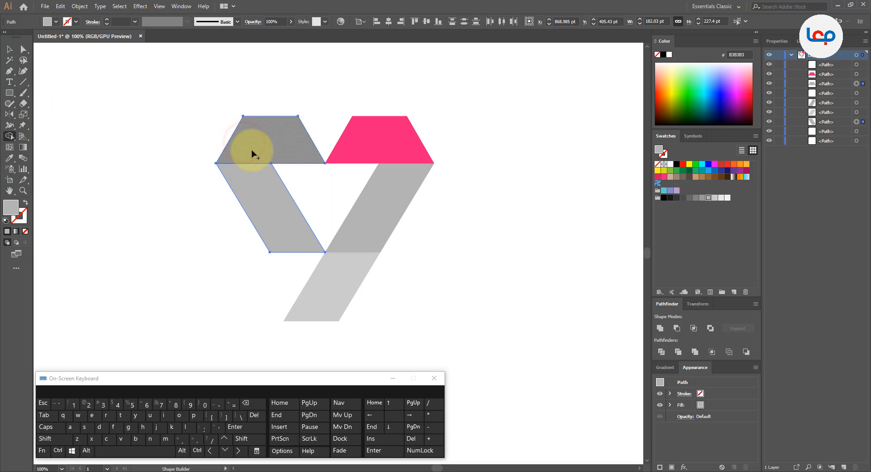
{"action": "left_click", "coordinate": [9, 48]}
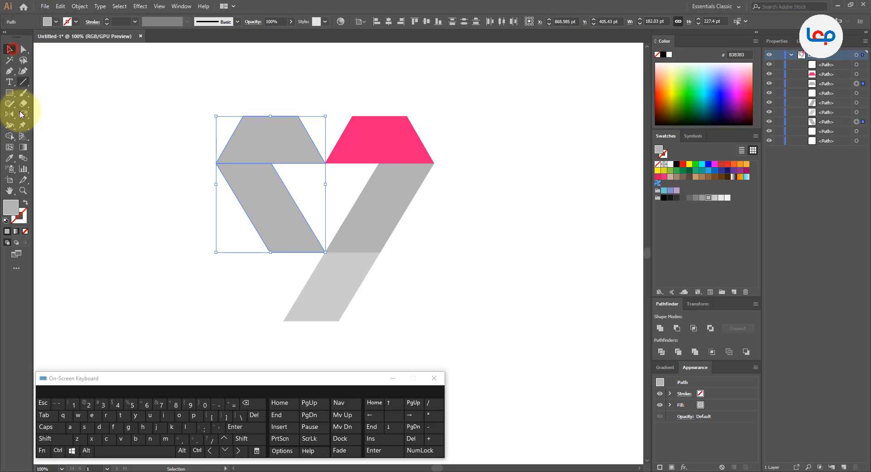
{"action": "left_click", "coordinate": [9, 157]}
{"action": "left_click", "coordinate": [351, 145]}
{"action": "key", "text": "ctrl+z"}
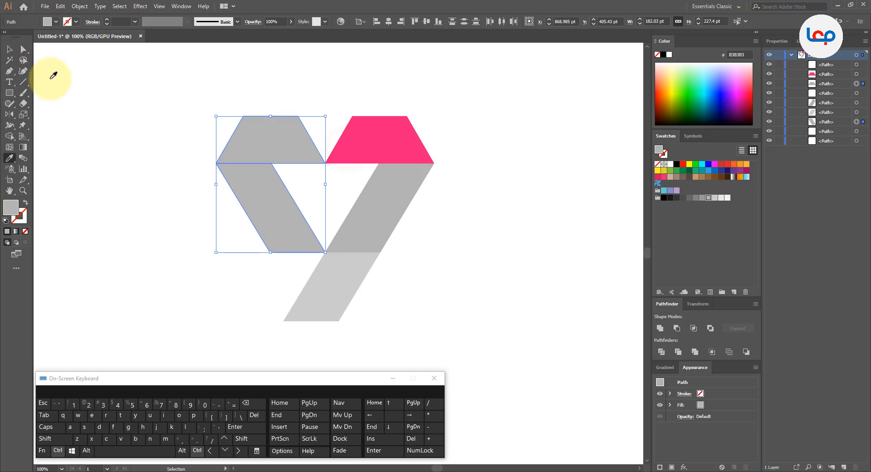
Select only the left trapezoid and copy the right trapezoid's pink ED1E79 fill onto it with the Eyedropper.
{"action": "left_click", "coordinate": [10, 48]}
{"action": "left_click", "coordinate": [149, 132]}
{"action": "left_click", "coordinate": [246, 136]}
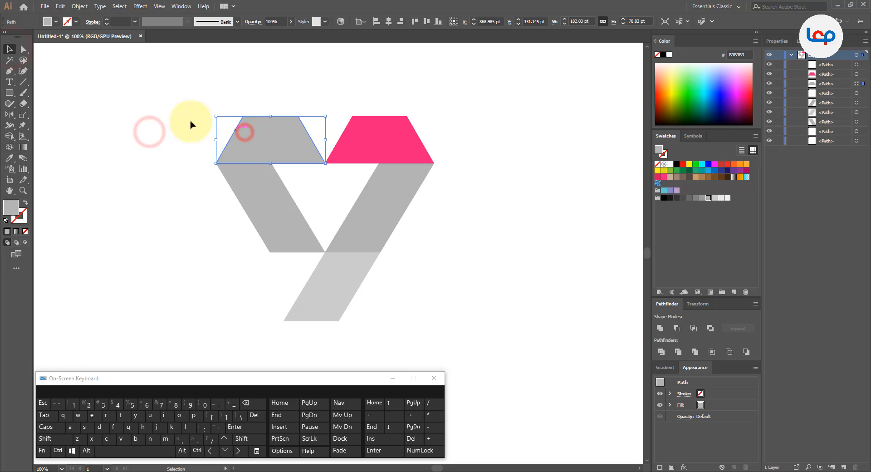
{"action": "left_click", "coordinate": [10, 157]}
{"action": "left_click", "coordinate": [376, 153]}
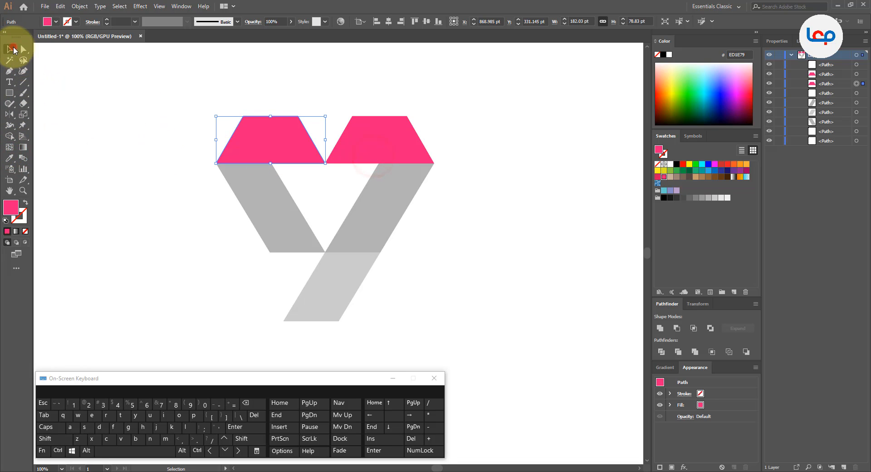
Select the right trapezoid and right slanted bar, and merge the bar's hidden overlapping end into the trapezoid with Shape Builder.
{"action": "left_click", "coordinate": [76, 107]}
{"action": "left_click_drag", "start_coordinate": [448, 143], "coordinate": [405, 195]}
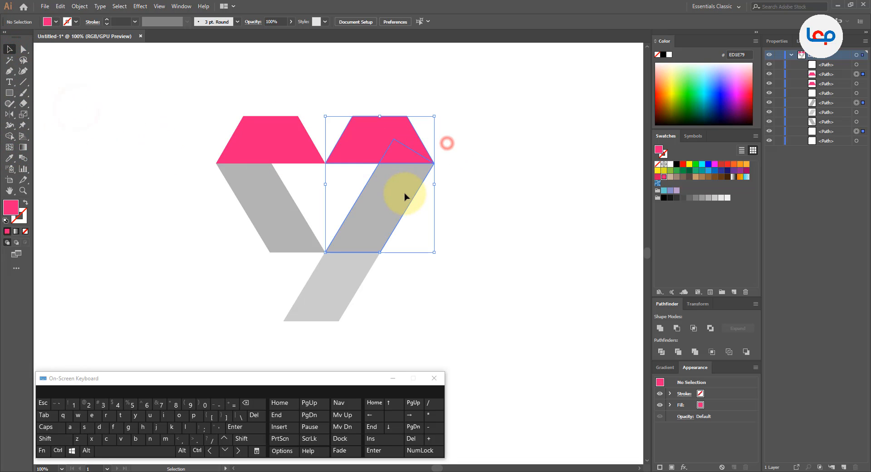
{"action": "left_click", "coordinate": [11, 137]}
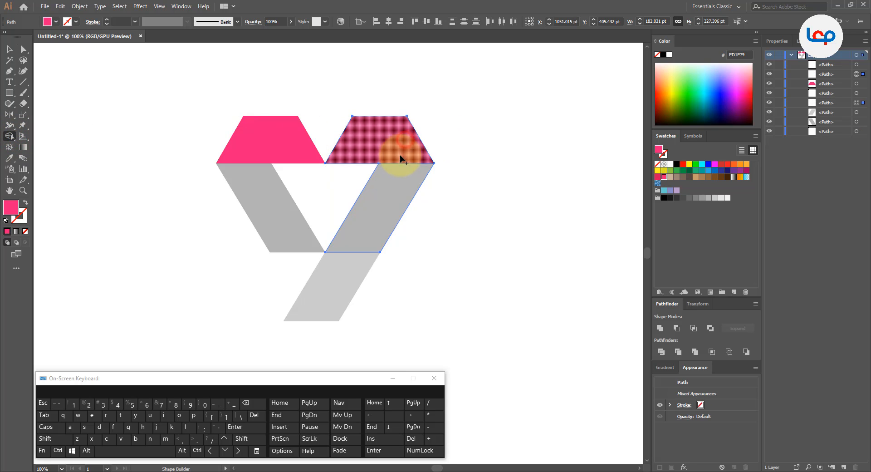
{"action": "left_click", "coordinate": [404, 141]}
{"action": "left_click", "coordinate": [9, 49]}
{"action": "left_click", "coordinate": [181, 107]}
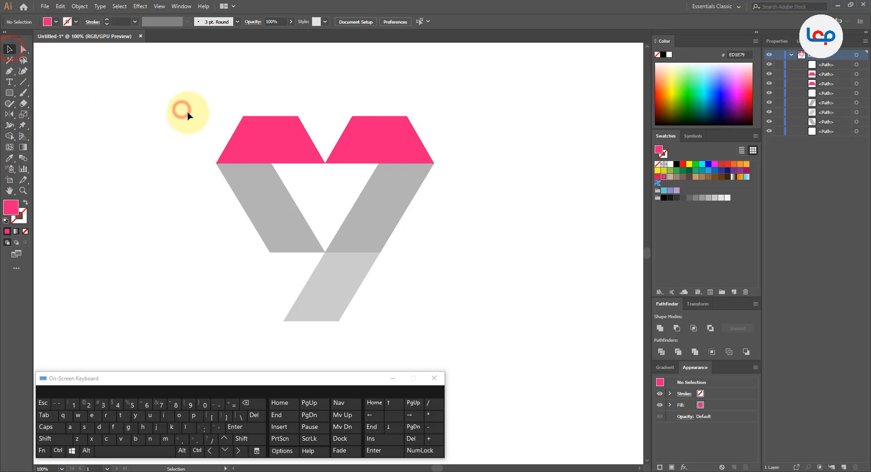
{"action": "left_click", "coordinate": [461, 190]}
{"action": "left_click", "coordinate": [196, 166]}
Draw a closed fold-shadow wedge with the Pen tool across the left slanted bar's upper end, tapering toward the trapezoid's outer corner.
{"action": "scroll", "coordinate": [300, 139], "scroll_direction": "up", "scroll_amount": 2}
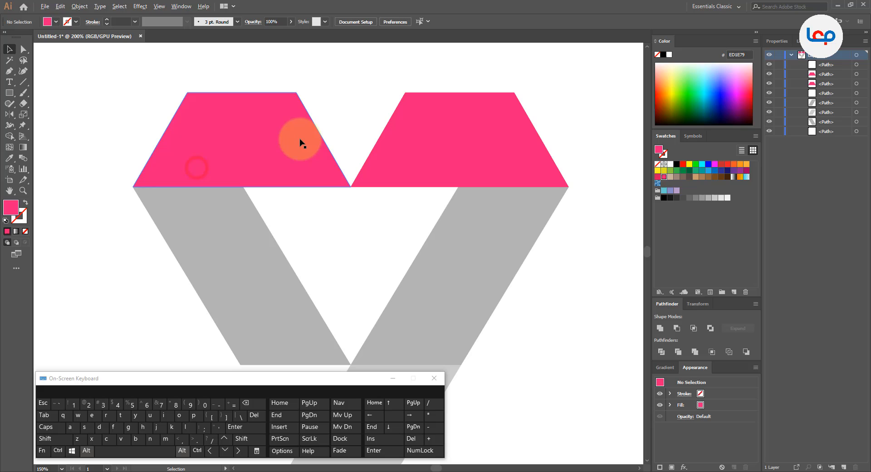
{"action": "left_click", "coordinate": [103, 123]}
{"action": "left_click", "coordinate": [9, 70]}
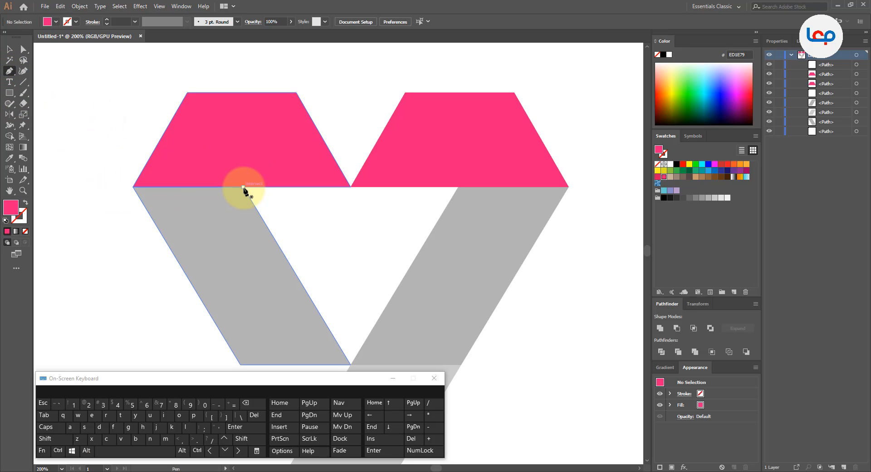
{"action": "left_click", "coordinate": [133, 186]}
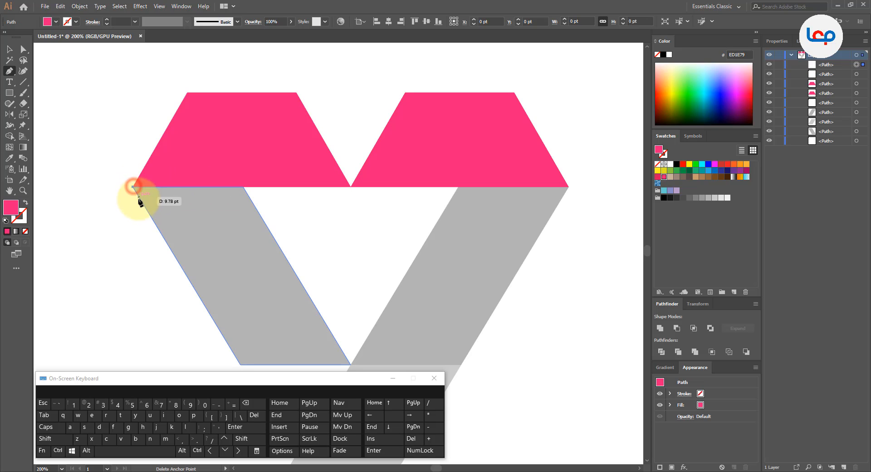
{"action": "left_click", "coordinate": [257, 211]}
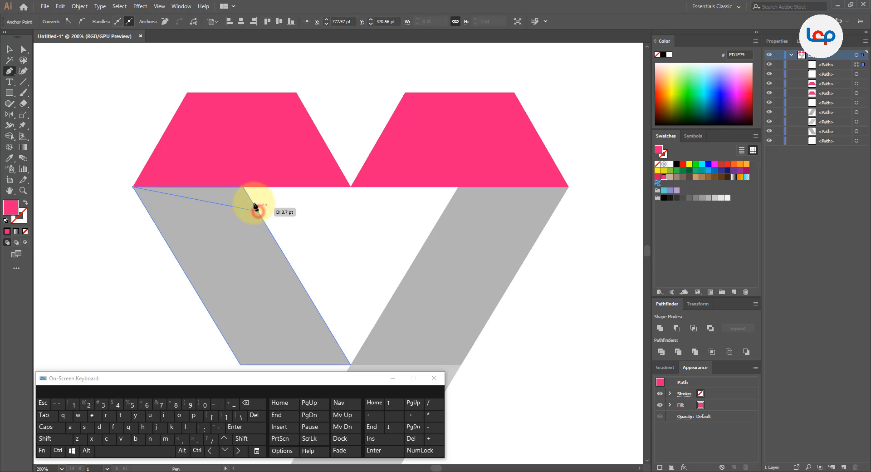
{"action": "left_click", "coordinate": [243, 187]}
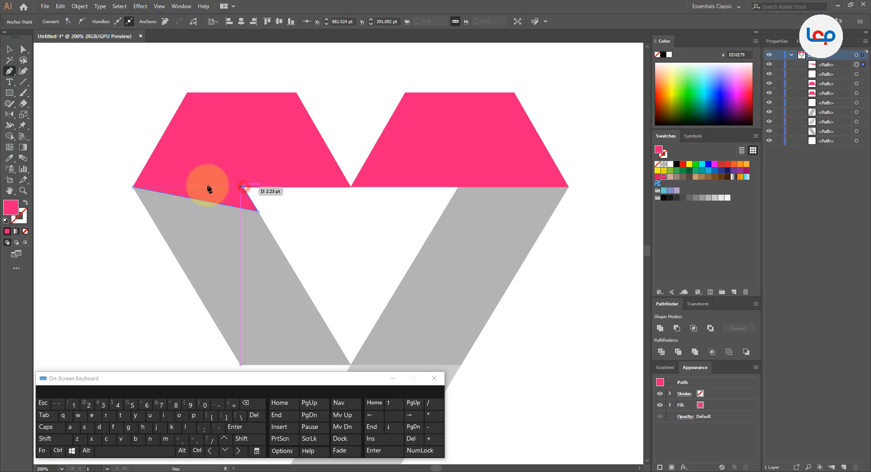
{"action": "left_click", "coordinate": [133, 187]}
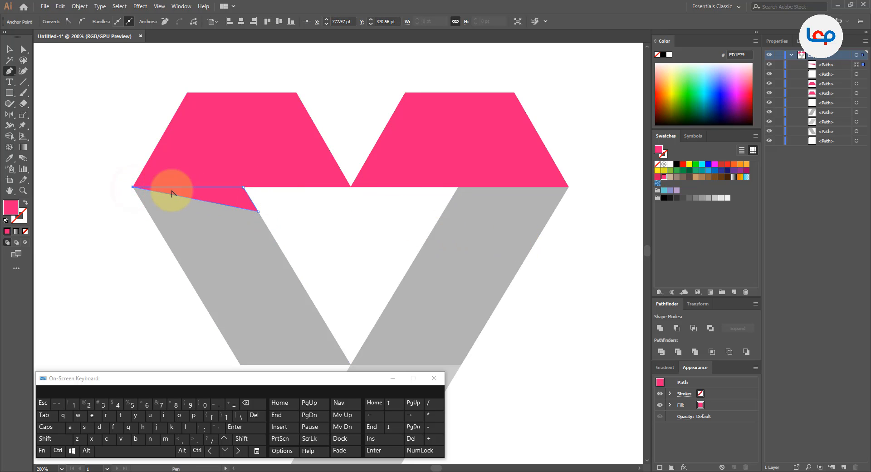
{"action": "scroll", "coordinate": [171, 187], "scroll_direction": "up", "scroll_amount": 2}
{"action": "scroll", "coordinate": [165, 187], "scroll_direction": "down", "scroll_amount": 2}
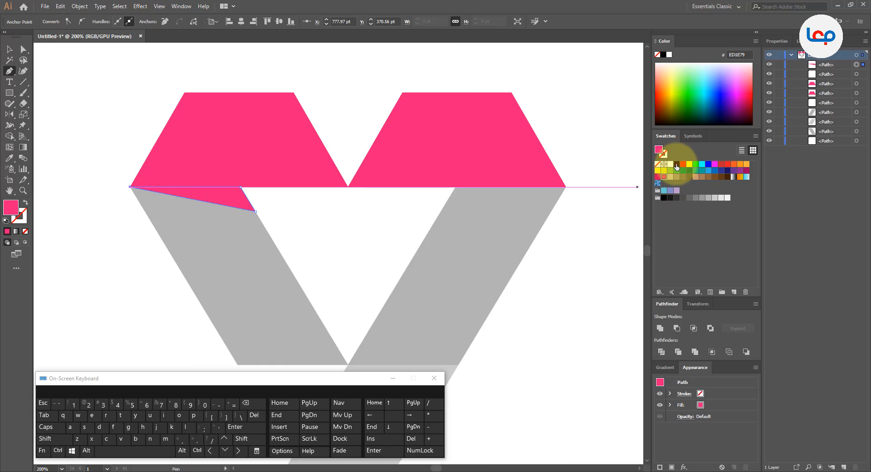
Fill the shadow wedge with black 000000 and deselect it.
{"action": "left_click", "coordinate": [677, 164]}
{"action": "left_click", "coordinate": [9, 49]}
{"action": "left_click", "coordinate": [119, 94]}
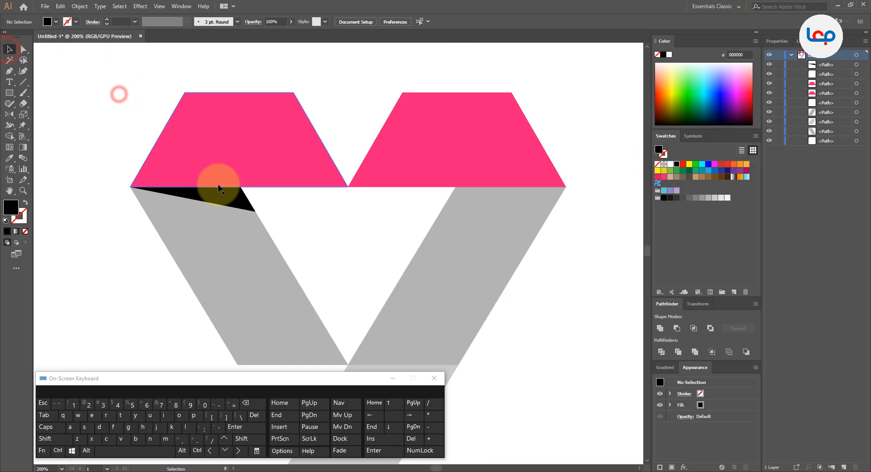
Set the black shadow wedge's opacity to 40%.
{"action": "left_click", "coordinate": [222, 195]}
{"action": "scroll", "coordinate": [189, 154], "scroll_direction": "down", "scroll_amount": 2}
{"action": "scroll", "coordinate": [167, 135], "scroll_direction": "up", "scroll_amount": 2}
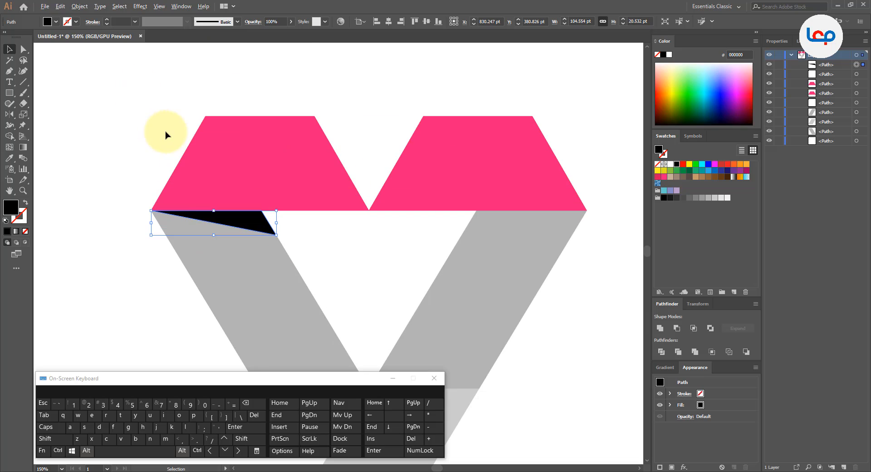
{"action": "left_click", "coordinate": [270, 22]}
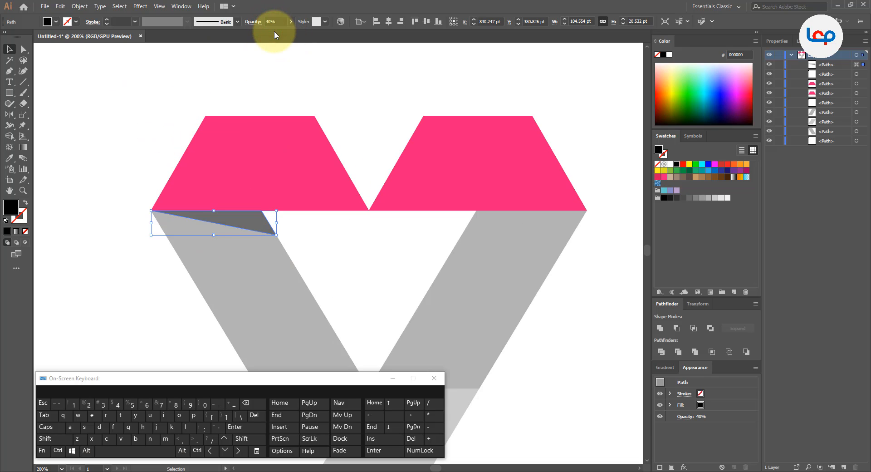
{"action": "left_click", "coordinate": [278, 86]}
{"action": "scroll", "coordinate": [275, 88], "scroll_direction": "down", "scroll_amount": 2}
{"action": "scroll", "coordinate": [269, 94], "scroll_direction": "up", "scroll_amount": 2}
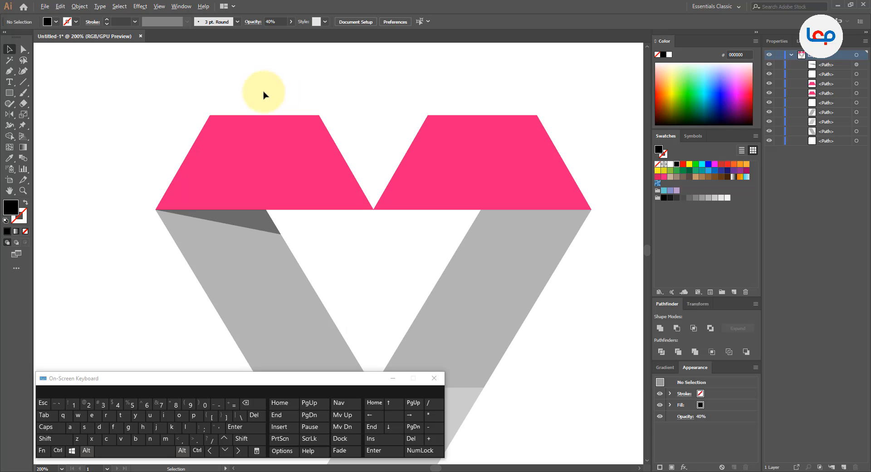
Set the shadow wedge's opacity to 30% and deselect it.
{"action": "left_click", "coordinate": [237, 221]}
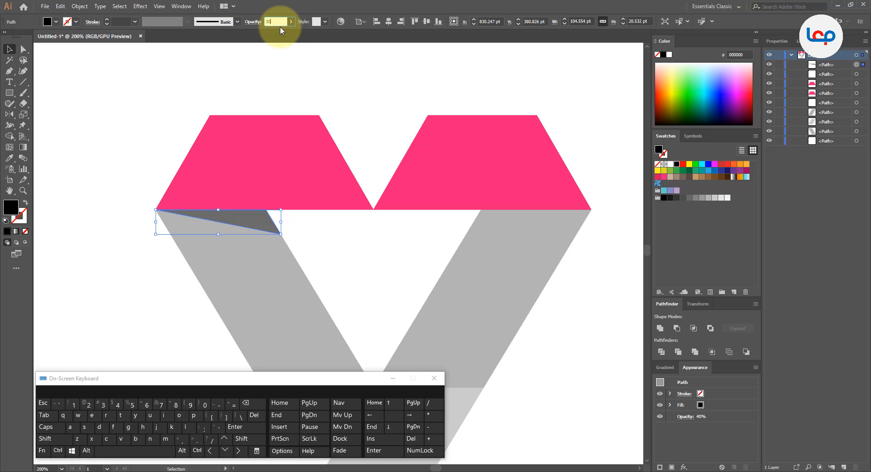
{"action": "left_click", "coordinate": [175, 126]}
{"action": "scroll", "coordinate": [244, 116], "scroll_direction": "down", "scroll_amount": 2}
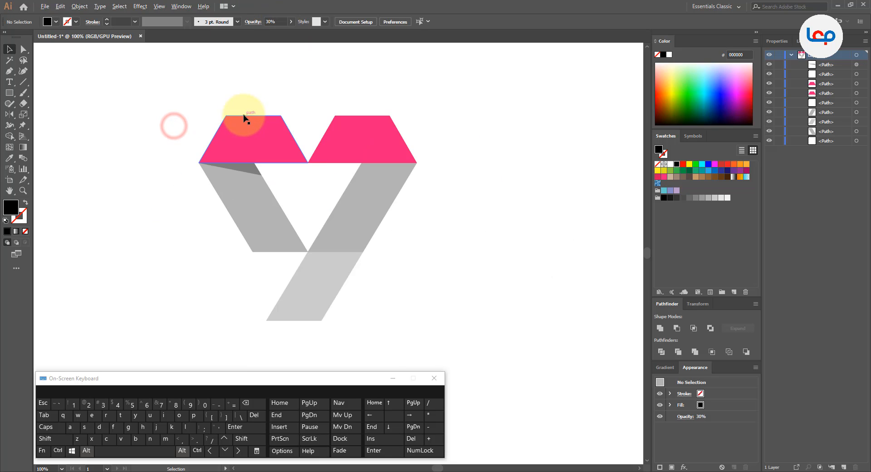
{"action": "scroll", "coordinate": [284, 119], "scroll_direction": "up", "scroll_amount": 1}
{"action": "scroll", "coordinate": [283, 120], "scroll_direction": "down", "scroll_amount": 1}
{"action": "scroll", "coordinate": [296, 126], "scroll_direction": "up", "scroll_amount": 1}
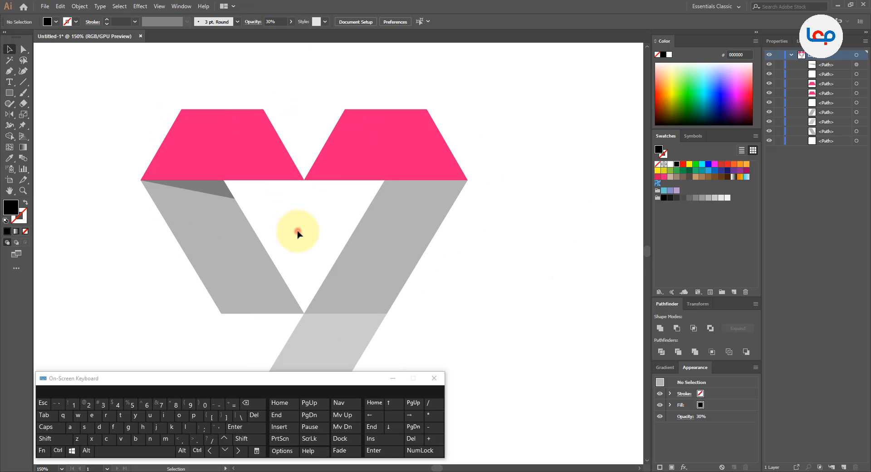
Reflect a copy of the shadow wedge across a vertical axis through the point where the slanted bars meet, onto the right bar.
{"action": "left_click", "coordinate": [215, 195]}
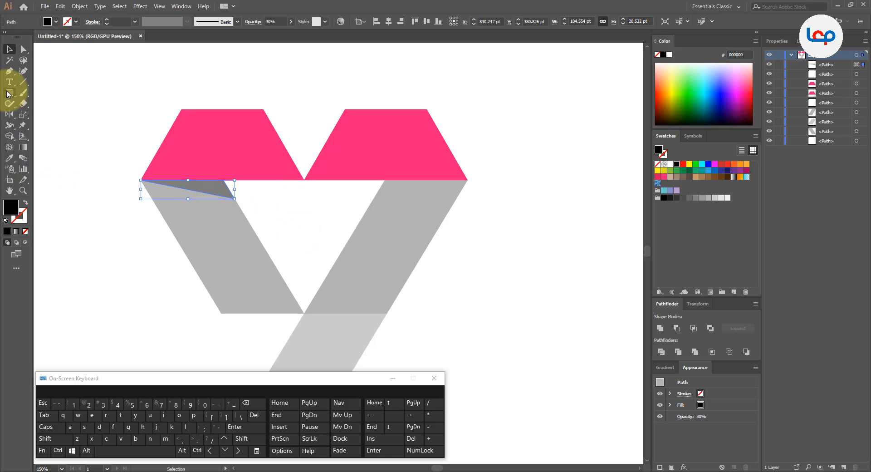
{"action": "left_click", "coordinate": [10, 115]}
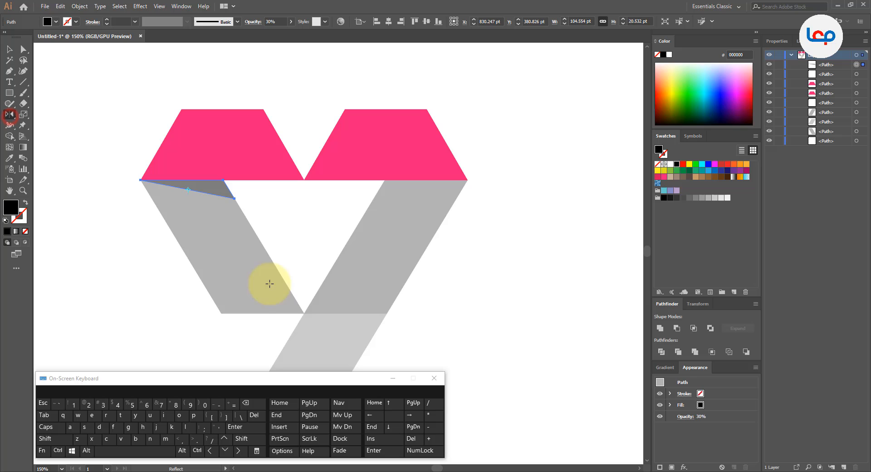
{"action": "left_click", "coordinate": [304, 313], "text": "alt"}
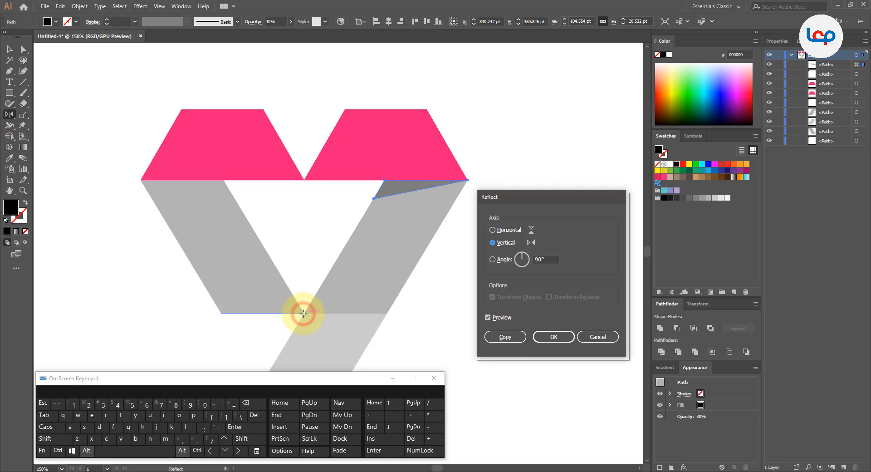
{"action": "left_click", "coordinate": [505, 337]}
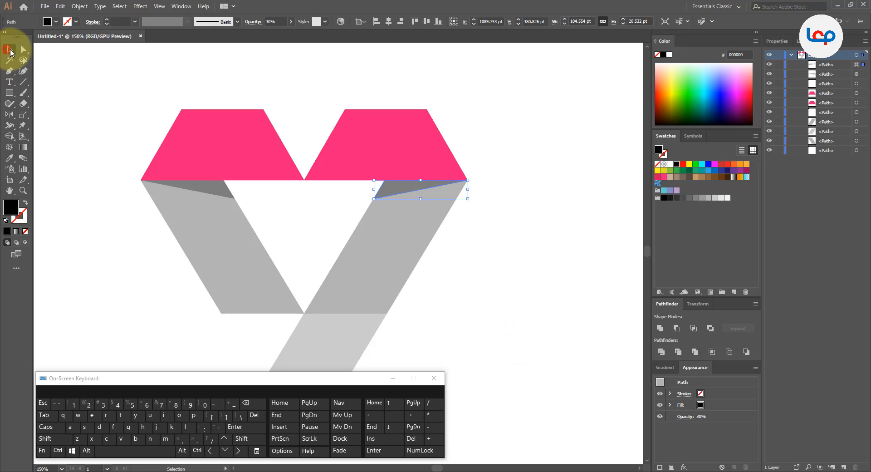
{"action": "left_click", "coordinate": [263, 83]}
{"action": "scroll", "coordinate": [320, 151], "scroll_direction": "down", "scroll_amount": 2}
{"action": "left_click", "coordinate": [454, 181]}
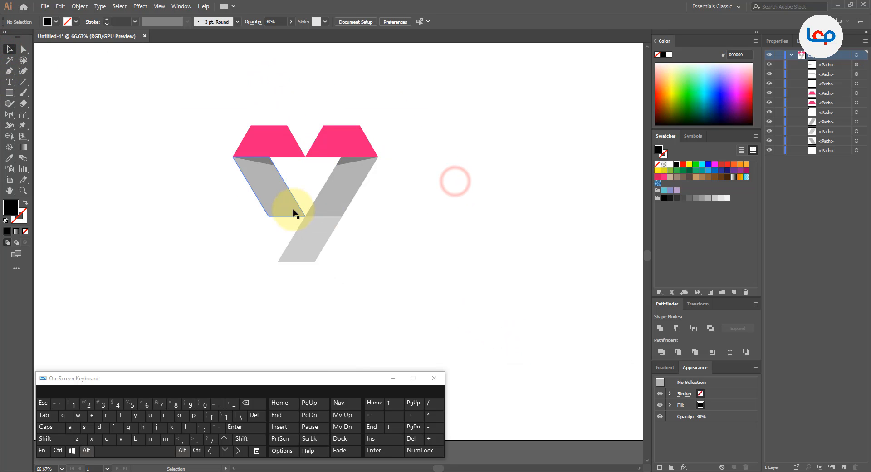
{"action": "scroll", "coordinate": [294, 213], "scroll_direction": "up", "scroll_amount": 1}
{"action": "left_click", "coordinate": [431, 211]}
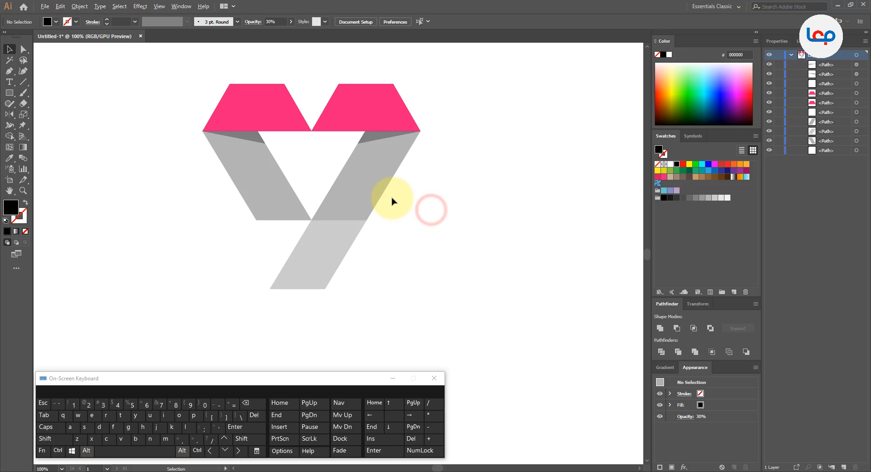
Select all the pieces of the ribbon shape and group them.
{"action": "scroll", "coordinate": [391, 198], "scroll_direction": "down", "scroll_amount": 1}
{"action": "left_click_drag", "start_coordinate": [461, 115], "coordinate": [253, 266]}
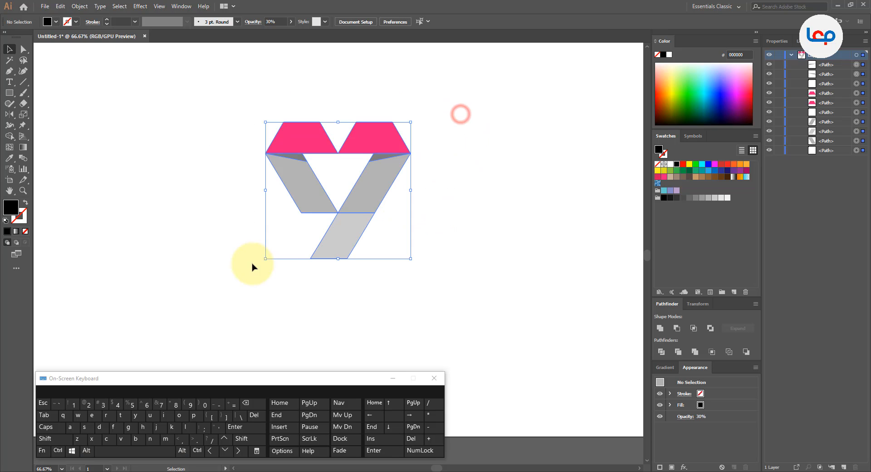
{"action": "right_click", "coordinate": [362, 193]}
{"action": "left_click", "coordinate": [397, 247]}
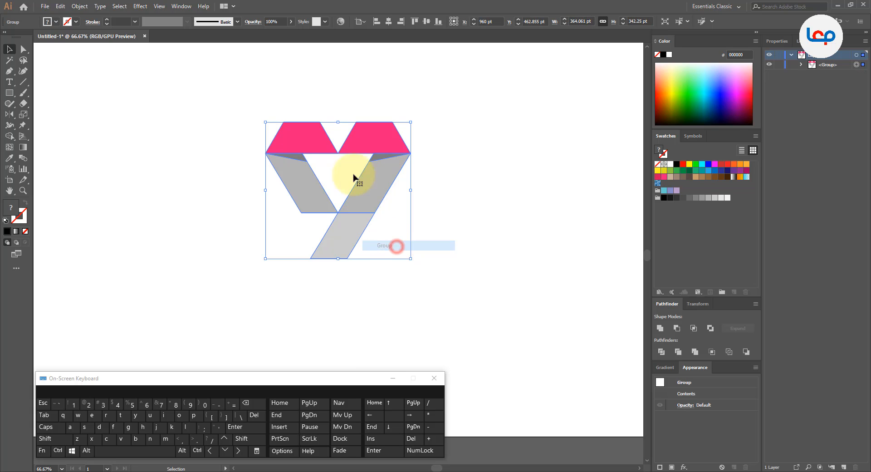
{"action": "scroll", "coordinate": [349, 162], "scroll_direction": "down", "scroll_amount": 1}
Create a copy of the ribbon group reflected across the horizontal axis.
{"action": "right_click", "coordinate": [367, 151]}
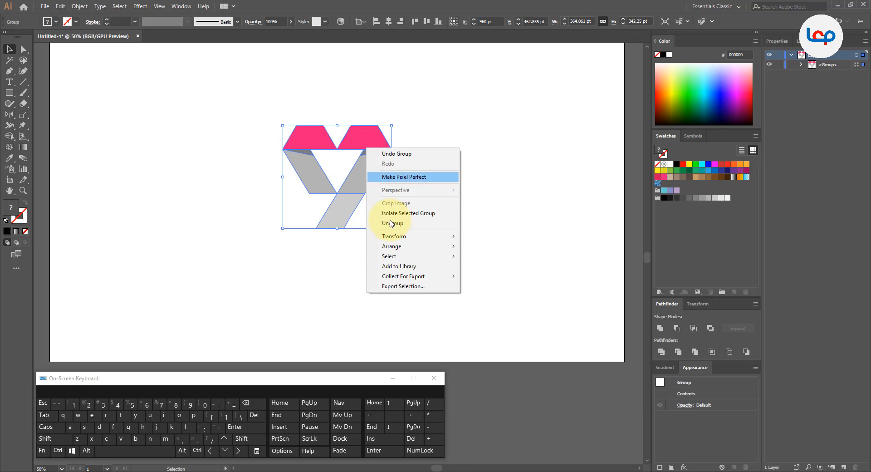
{"action": "left_click", "coordinate": [431, 236]}
{"action": "left_click", "coordinate": [482, 269]}
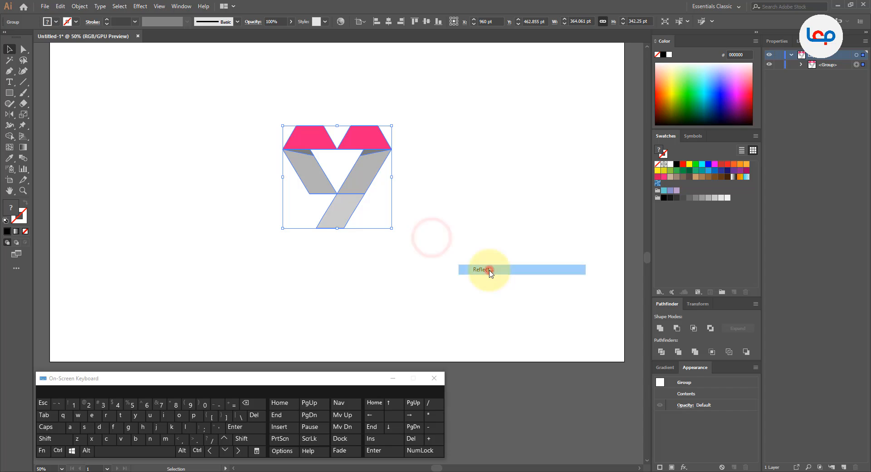
{"action": "left_click", "coordinate": [499, 229]}
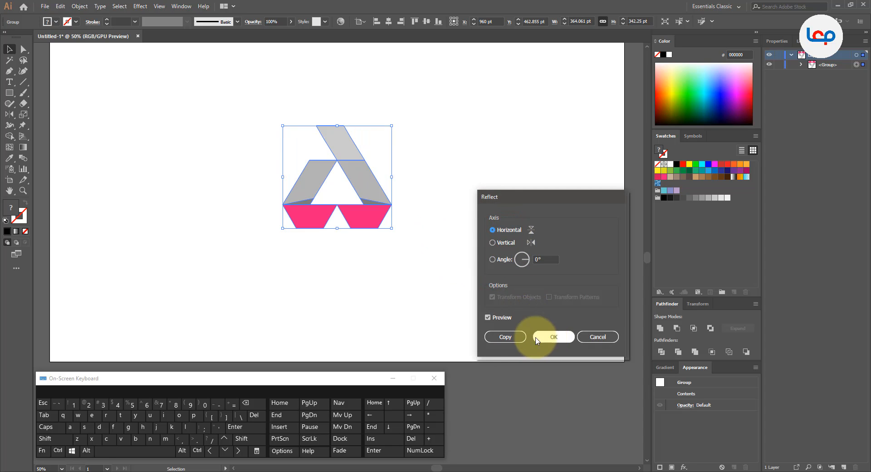
{"action": "left_click", "coordinate": [503, 337]}
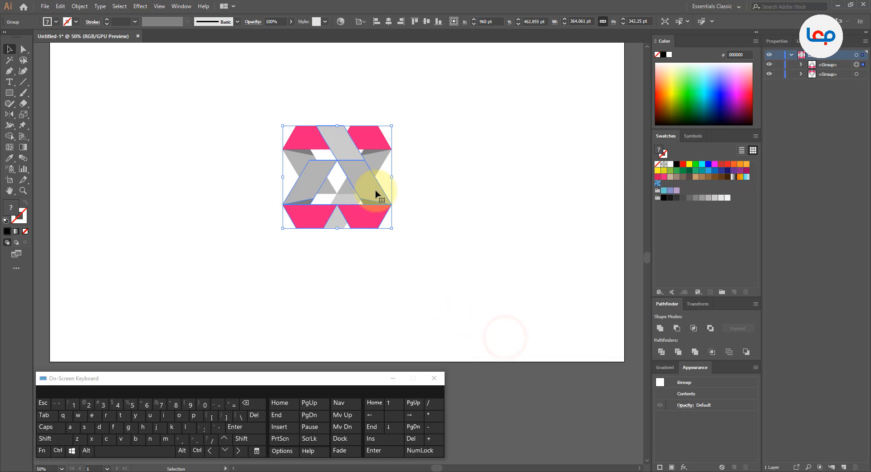
Reflect the copied group itself across the vertical axis.
{"action": "right_click", "coordinate": [376, 194]}
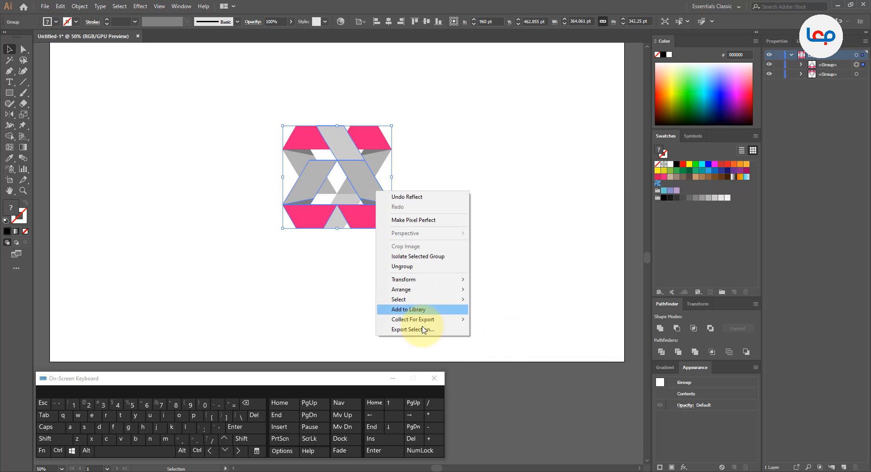
{"action": "left_click", "coordinate": [432, 281]}
{"action": "left_click", "coordinate": [512, 313]}
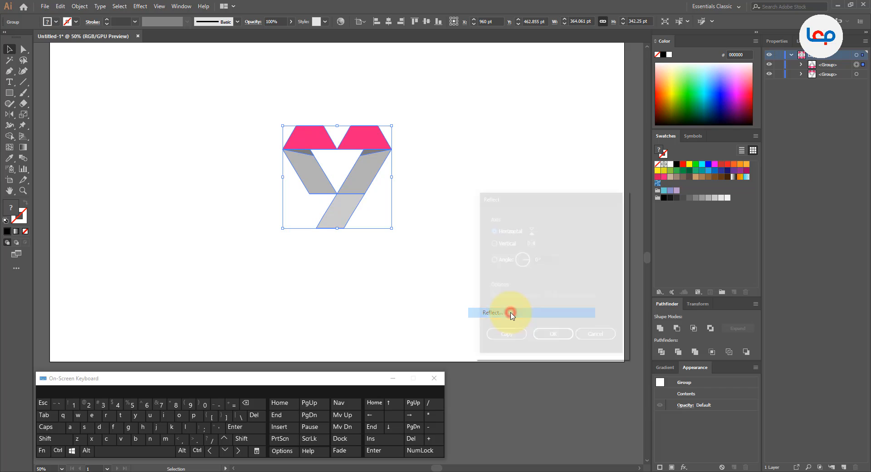
{"action": "left_click", "coordinate": [509, 244]}
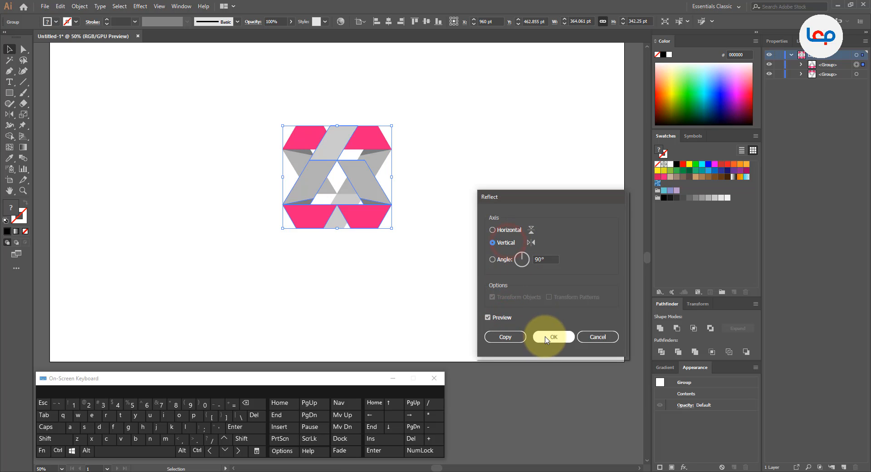
{"action": "left_click", "coordinate": [547, 338]}
Move the flipped group to the left of the original ribbon shape, to about X 667 pt, forming a side-by-side 69.
{"action": "left_click_drag", "start_coordinate": [306, 187], "coordinate": [217, 182]}
{"action": "left_click", "coordinate": [412, 179]}
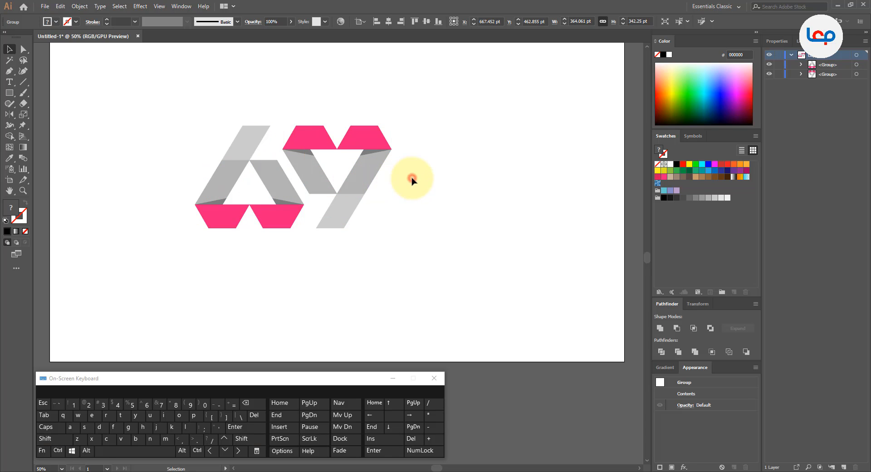
{"action": "scroll", "coordinate": [336, 192], "scroll_direction": "down", "scroll_amount": 2}
{"action": "scroll", "coordinate": [314, 188], "scroll_direction": "up", "scroll_amount": 3}
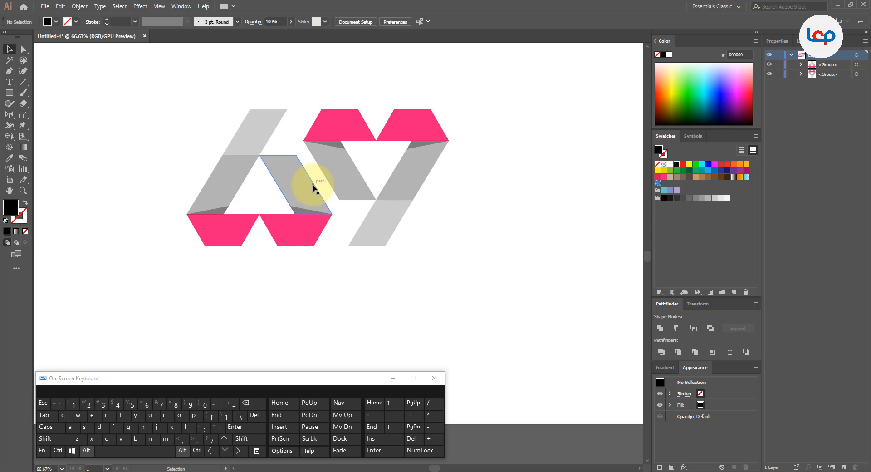
{"action": "left_click", "coordinate": [317, 195]}
{"action": "scroll", "coordinate": [313, 188], "scroll_direction": "up", "scroll_amount": 1}
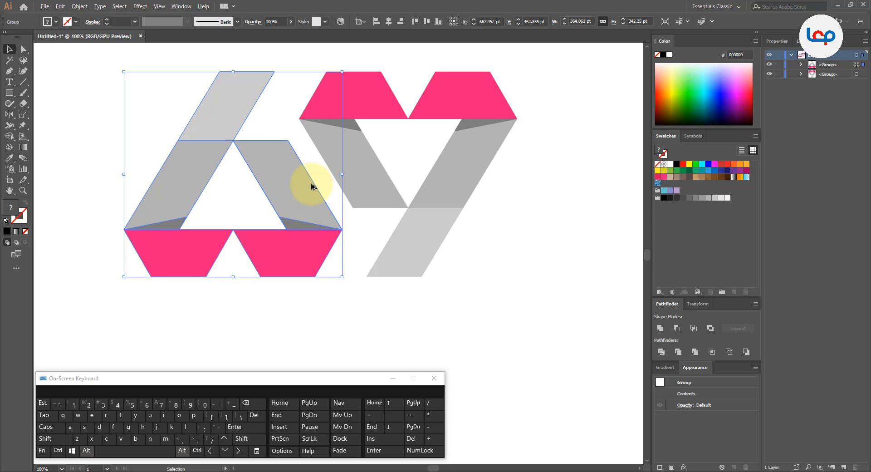
Ungroup the flipped ribbon shape that forms the 6 into its separate pieces.
{"action": "left_click", "coordinate": [368, 221]}
{"action": "left_click", "coordinate": [296, 198]}
{"action": "right_click", "coordinate": [300, 200]}
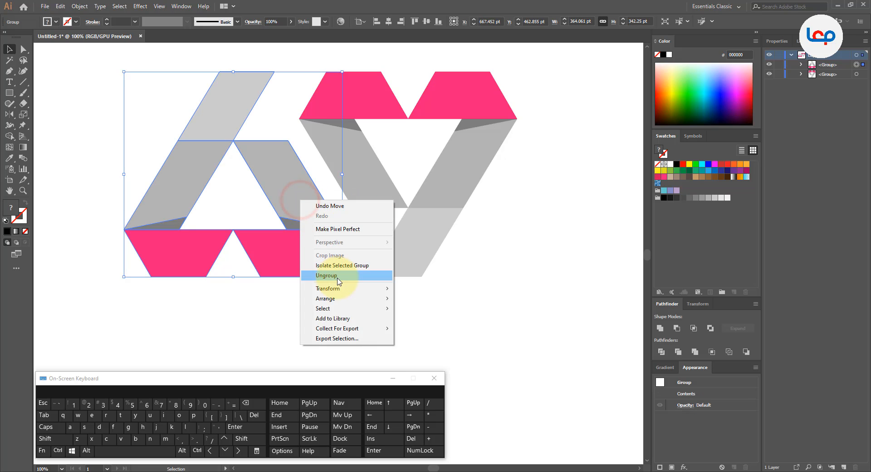
{"action": "left_click", "coordinate": [338, 276]}
{"action": "left_click", "coordinate": [300, 316]}
Recolor the two pink trapezoids at the base of the 6 with the yellow swatch D9E021.
{"action": "left_click", "coordinate": [293, 260]}
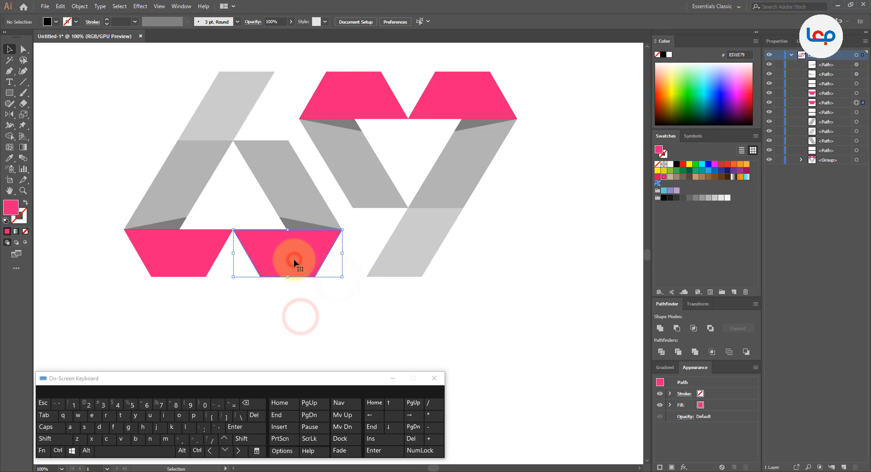
{"action": "left_click", "coordinate": [198, 258], "text": "shift"}
{"action": "left_click", "coordinate": [664, 170]}
{"action": "left_click", "coordinate": [472, 291]}
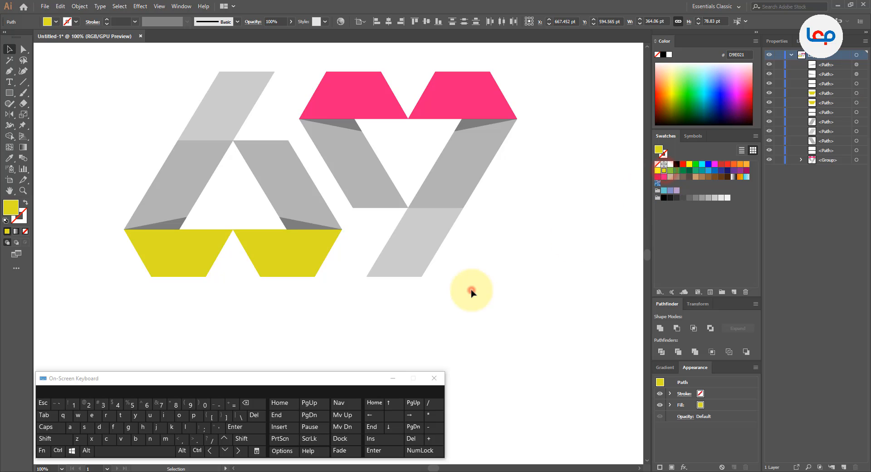
Select all the pieces of the 6, including its yellow trapezoids, and group them.
{"action": "key", "text": "ctrl+minus"}
{"action": "key", "text": "ctrl+minus"}
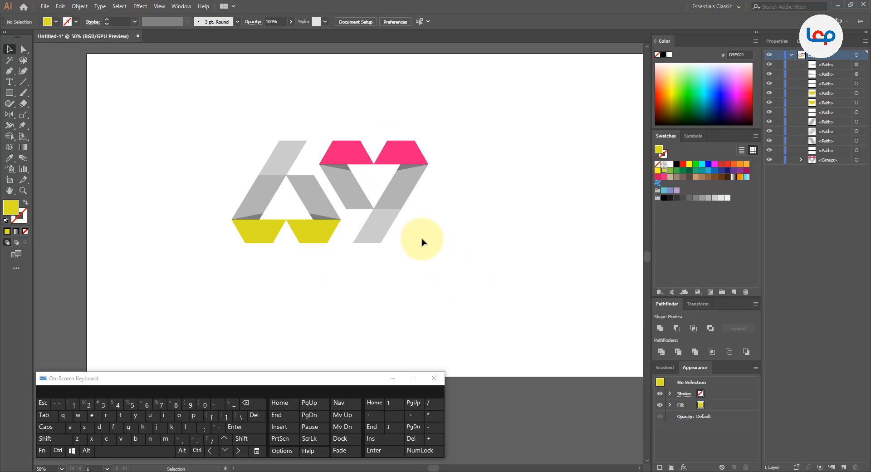
{"action": "left_click", "coordinate": [422, 242]}
{"action": "key", "text": "ctrl+plus"}
{"action": "left_click_drag", "start_coordinate": [187, 108], "coordinate": [301, 271]}
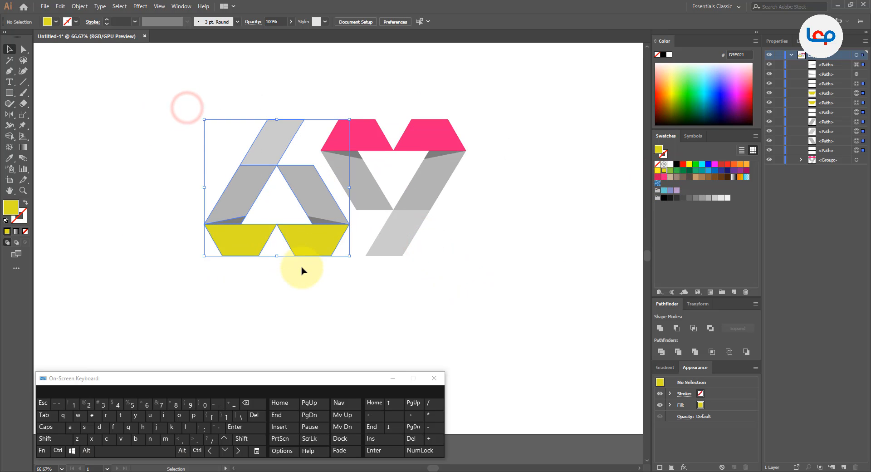
{"action": "left_click_drag", "start_coordinate": [185, 95], "coordinate": [321, 279]}
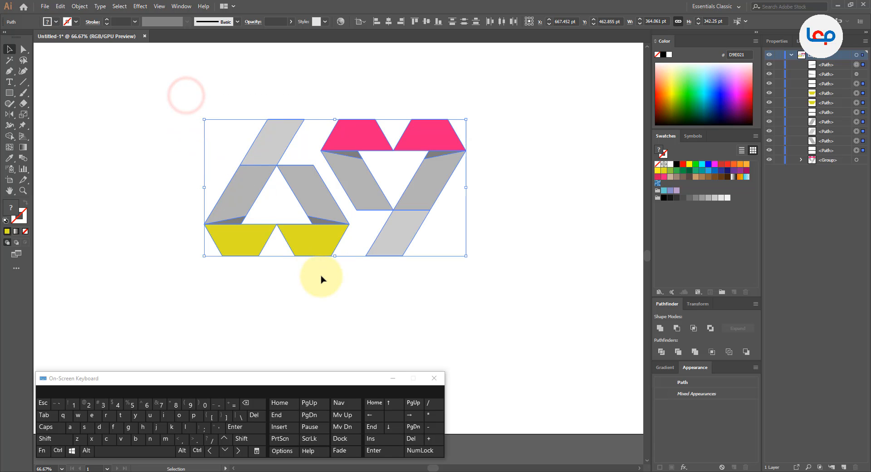
{"action": "left_click", "coordinate": [254, 303]}
{"action": "left_click", "coordinate": [307, 204]}
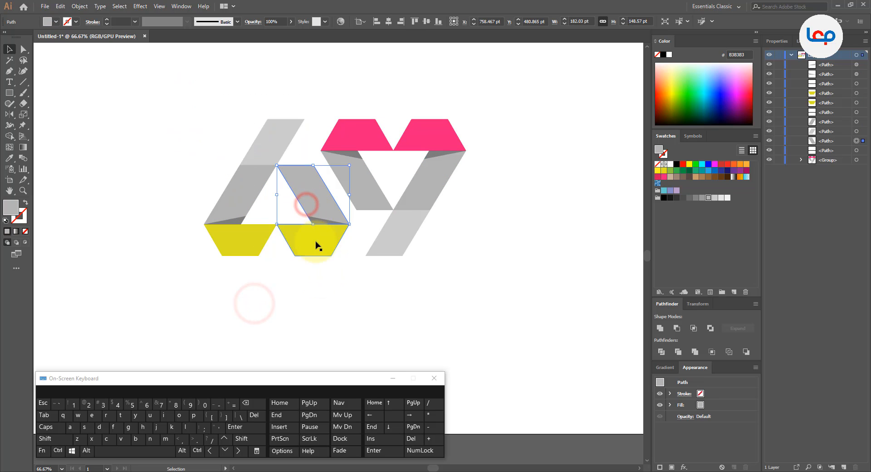
{"action": "left_click_drag", "start_coordinate": [195, 83], "coordinate": [317, 292]}
{"action": "right_click", "coordinate": [313, 217]}
{"action": "left_click", "coordinate": [339, 269]}
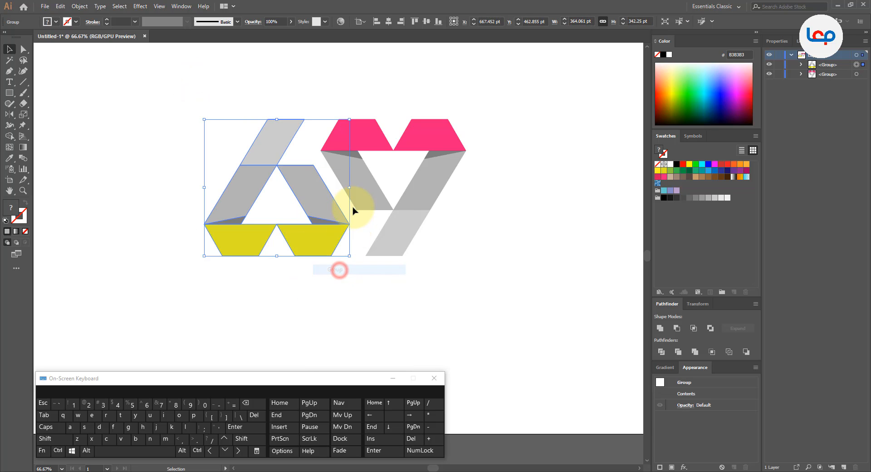
Group the 6 and the 9 together as one logo.
{"action": "scroll", "coordinate": [354, 210], "scroll_direction": "down", "scroll_amount": 2}
{"action": "left_click", "coordinate": [411, 260]}
{"action": "left_click", "coordinate": [438, 162]}
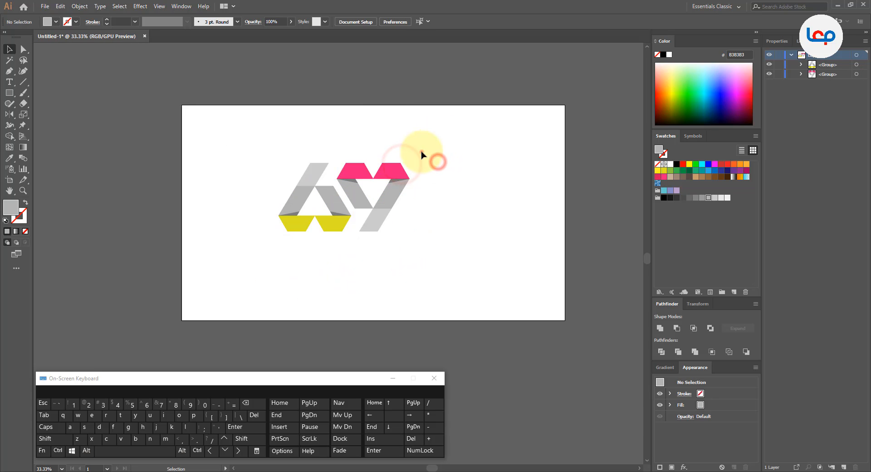
{"action": "left_click_drag", "start_coordinate": [422, 155], "coordinate": [293, 286]}
{"action": "right_click", "coordinate": [358, 204]}
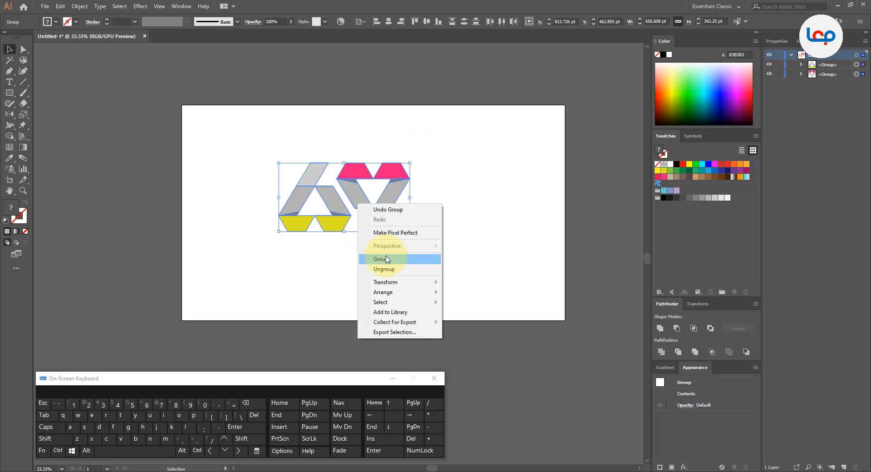
{"action": "left_click", "coordinate": [385, 258]}
Center the grouped 69 logo horizontally and vertically on the artboard, at X 960 pt and Y 540 pt.
{"action": "left_click", "coordinate": [389, 22]}
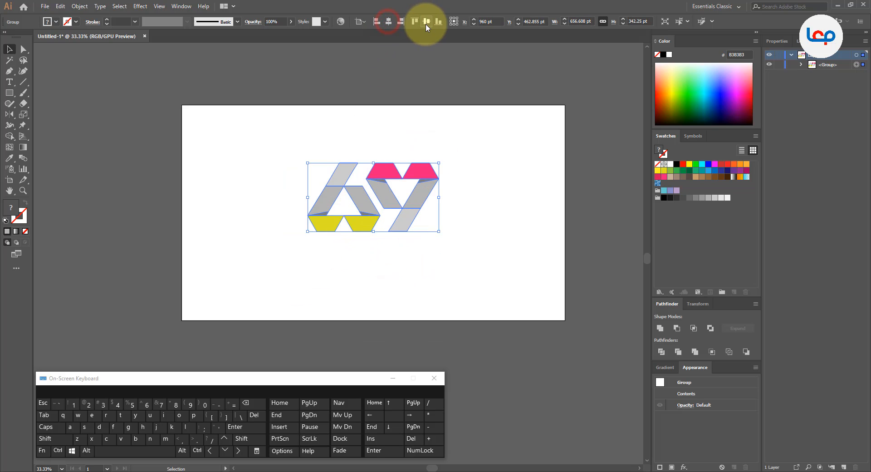
{"action": "left_click", "coordinate": [427, 23]}
{"action": "left_click", "coordinate": [463, 111]}
Scale the 69 logo up proportionally from its center to about 1062 pt wide and 553 pt high.
{"action": "left_click", "coordinate": [417, 177]}
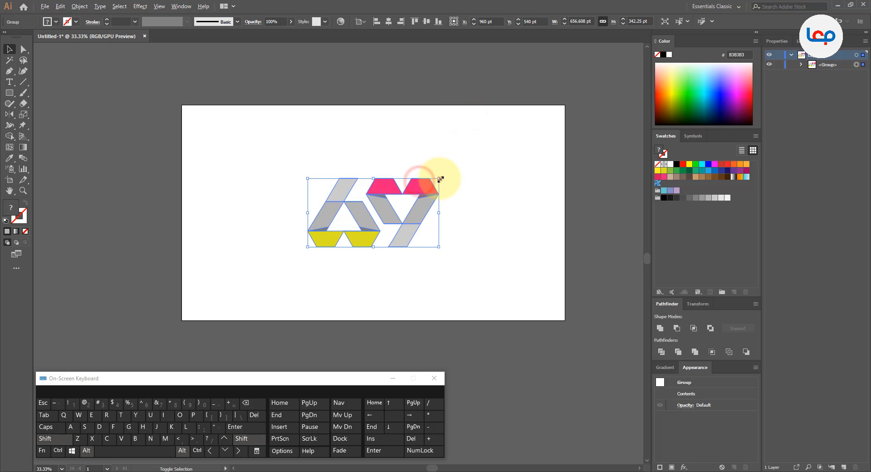
{"action": "left_click_drag", "start_coordinate": [440, 179], "coordinate": [480, 157]}
{"action": "left_click", "coordinate": [501, 146]}
{"action": "left_click", "coordinate": [454, 174]}
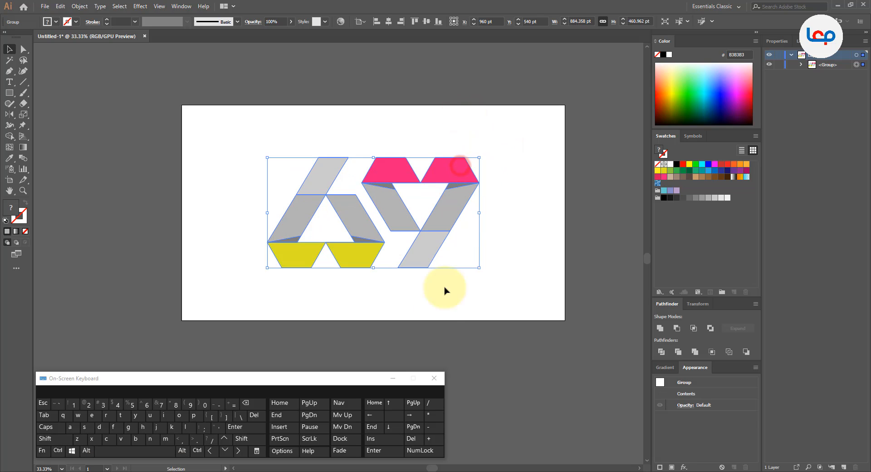
Minimize the on-screen keyboard and enlarge the logo further from its center to about 1256 pt wide and 655 pt high.
{"action": "left_click", "coordinate": [394, 378]}
{"action": "scroll", "coordinate": [495, 167], "scroll_direction": "up", "scroll_amount": 1}
{"action": "left_click_drag", "start_coordinate": [362, 200], "coordinate": [389, 210]}
{"action": "left_click", "coordinate": [389, 130]}
{"action": "left_click", "coordinate": [410, 195]}
{"action": "left_click", "coordinate": [459, 174]}
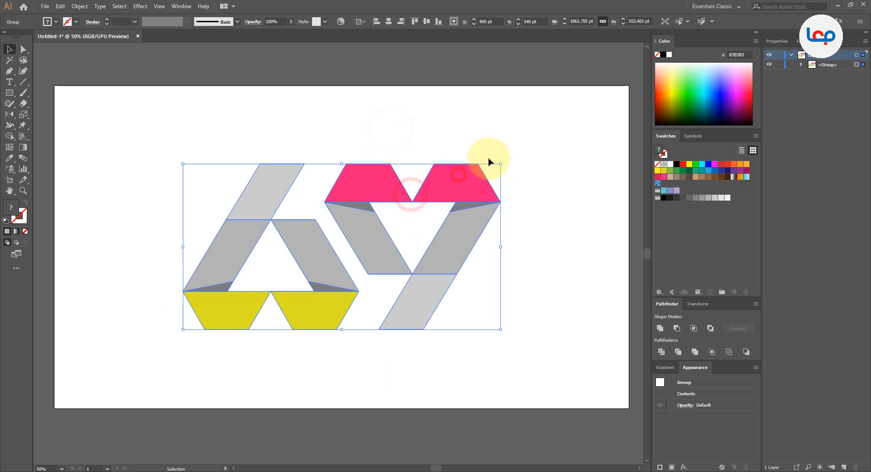
{"action": "left_click", "coordinate": [425, 111]}
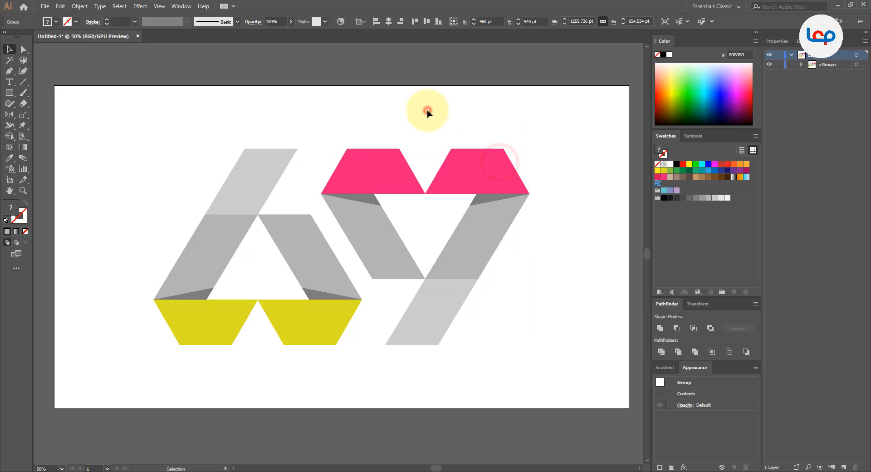
Apply a black Drop Shadow to the logo: Multiply mode, 63% opacity, 2 pt X offset, 4 pt Y offset, 5 pt blur.
{"action": "left_click", "coordinate": [385, 155]}
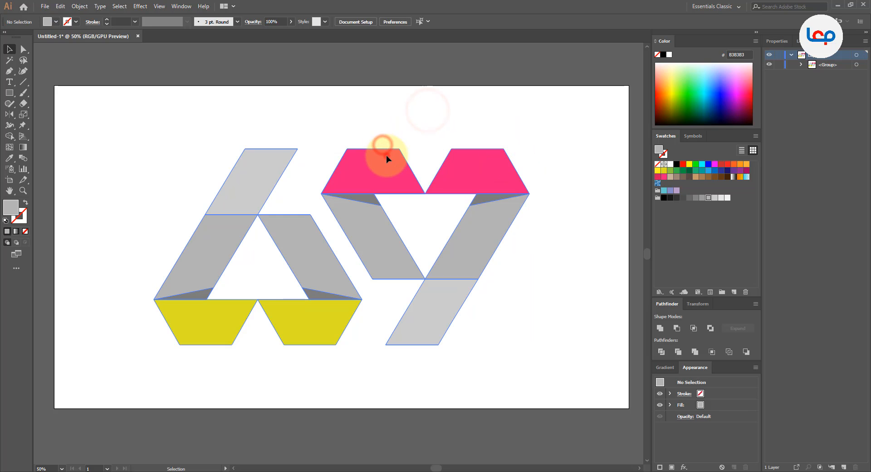
{"action": "left_click", "coordinate": [142, 5]}
{"action": "left_click", "coordinate": [169, 108]}
{"action": "left_click", "coordinate": [246, 110]}
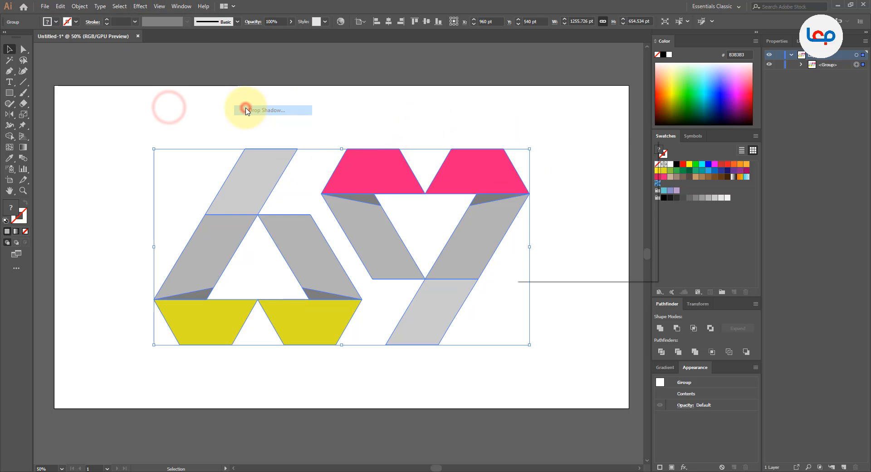
{"action": "left_click_drag", "start_coordinate": [568, 146], "coordinate": [614, 103]}
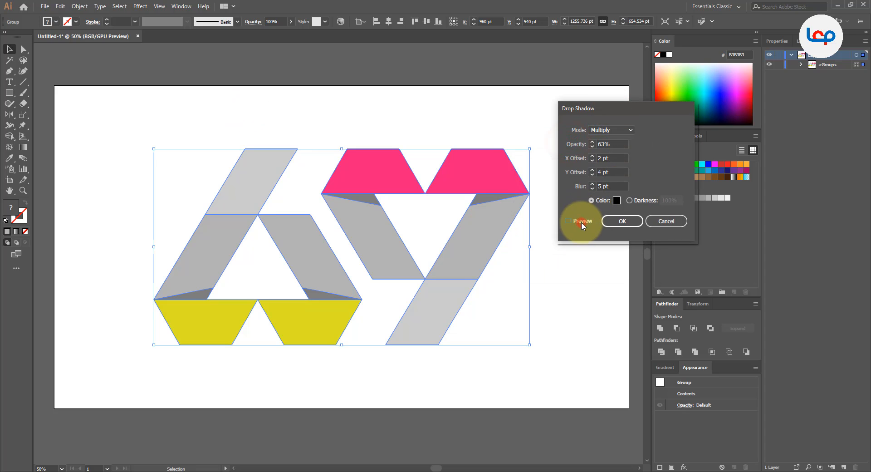
{"action": "left_click", "coordinate": [569, 222]}
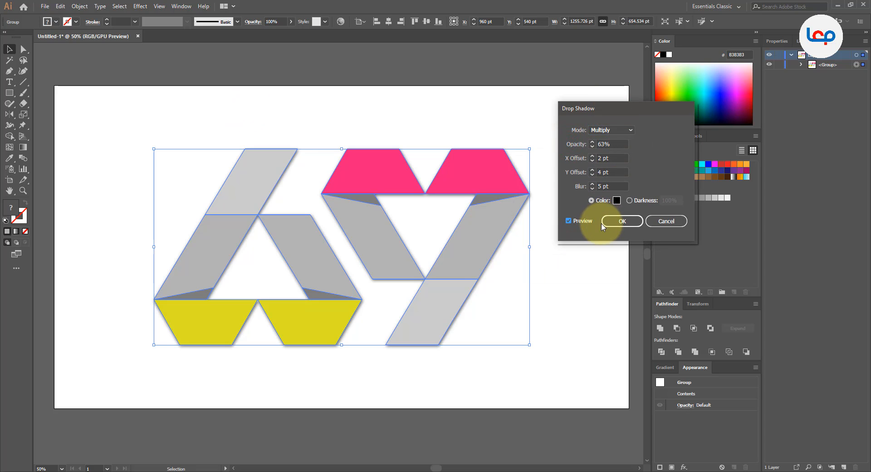
{"action": "left_click", "coordinate": [626, 221]}
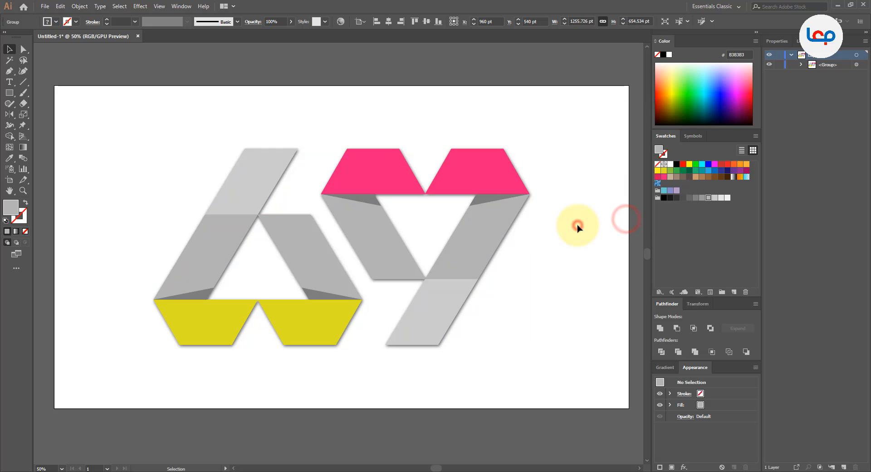
{"action": "left_click", "coordinate": [575, 227]}
{"action": "scroll", "coordinate": [335, 180], "scroll_direction": "down", "scroll_amount": 2}
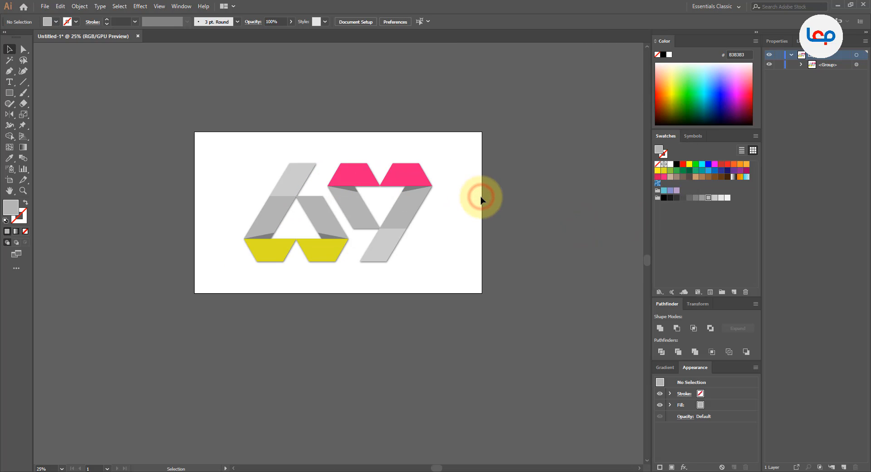
{"action": "scroll", "coordinate": [355, 193], "scroll_direction": "up", "scroll_amount": 2}
{"action": "left_click_drag", "start_coordinate": [396, 221], "coordinate": [417, 230]}
{"action": "left_click", "coordinate": [471, 106]}
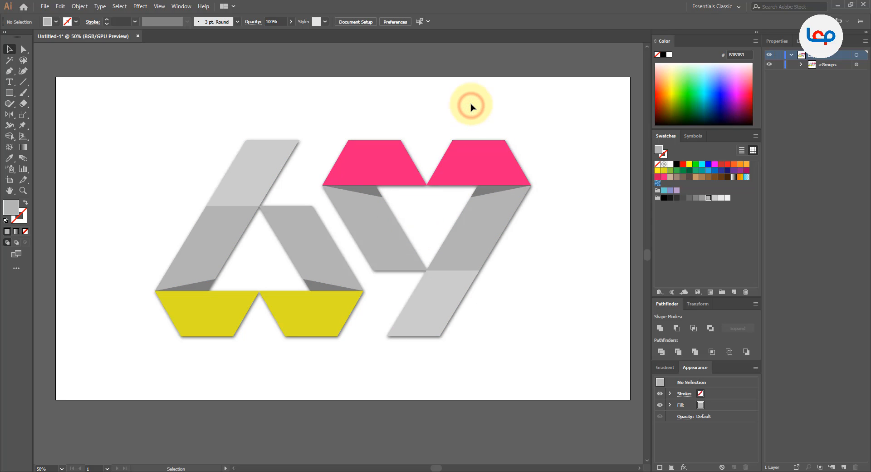